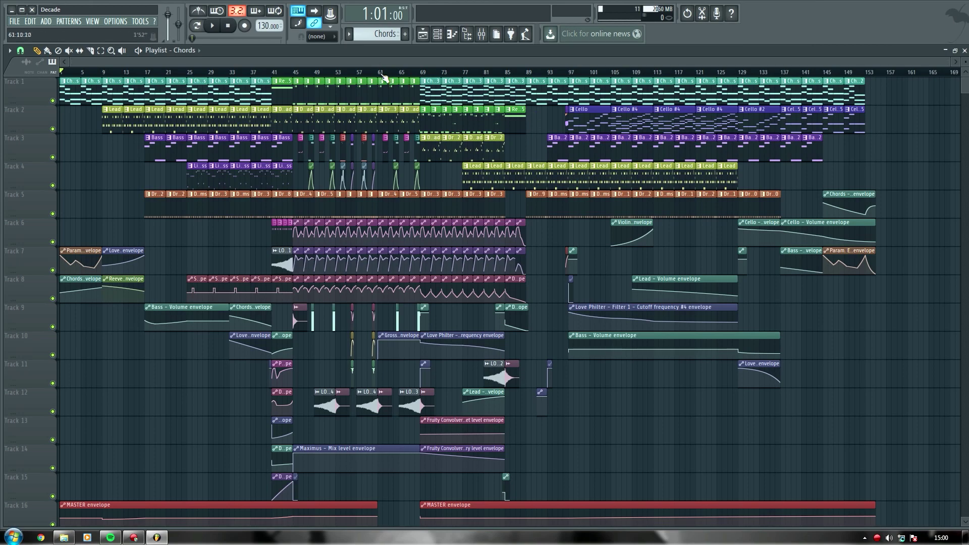
# Play the arrangement from bar 25, where the Light Bass clips begin, and stop playback
pyautogui.scroll(3, 386, 75)
pyautogui.scroll(2, 386, 75)
pyautogui.hscroll(-8, 401, 61)
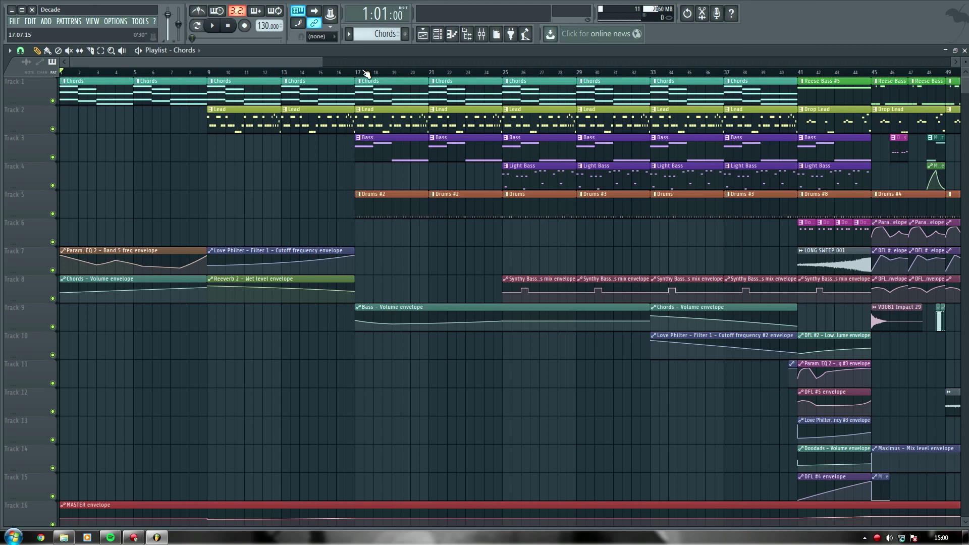
pyautogui.click(438, 35)
pyautogui.click(438, 36)
pyautogui.click(438, 36)
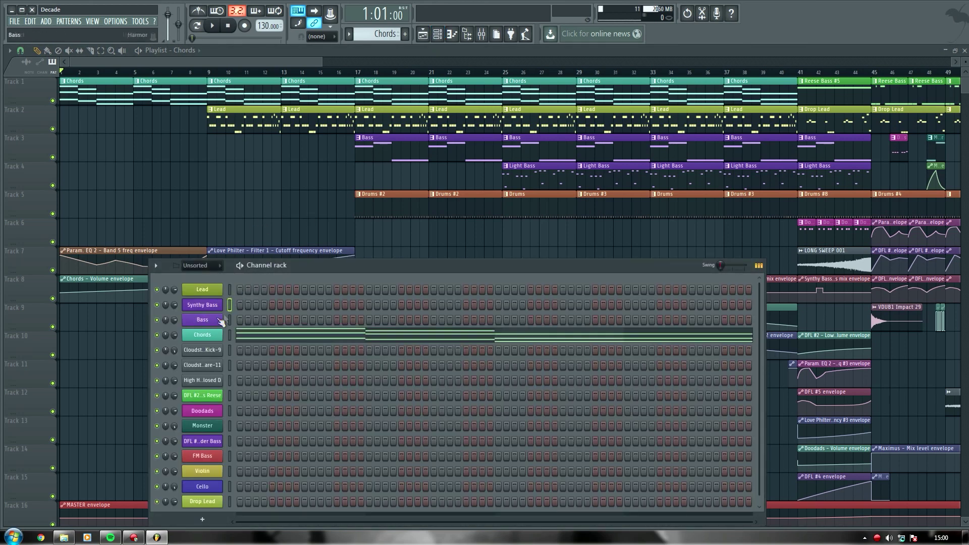
pyautogui.click(502, 71)
pyautogui.press('F6')
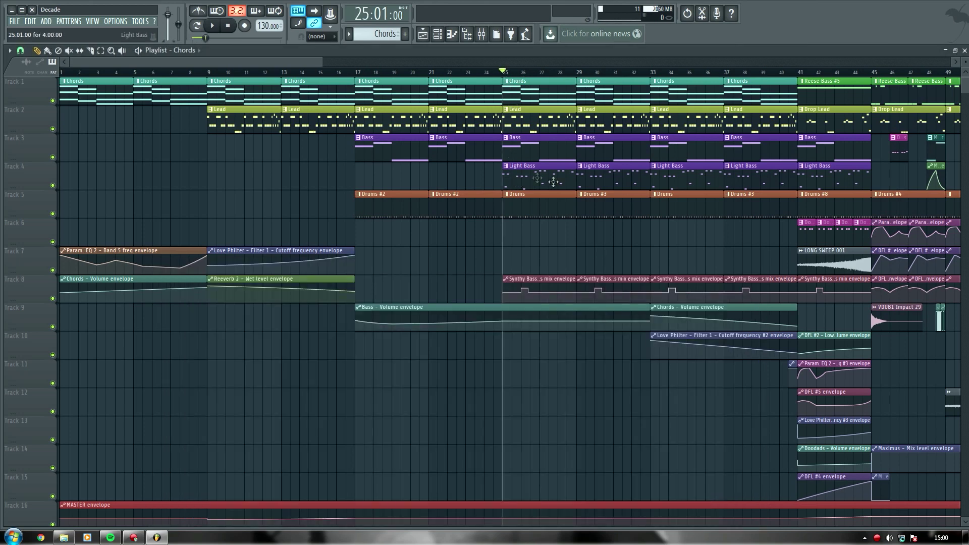
pyautogui.press('space')
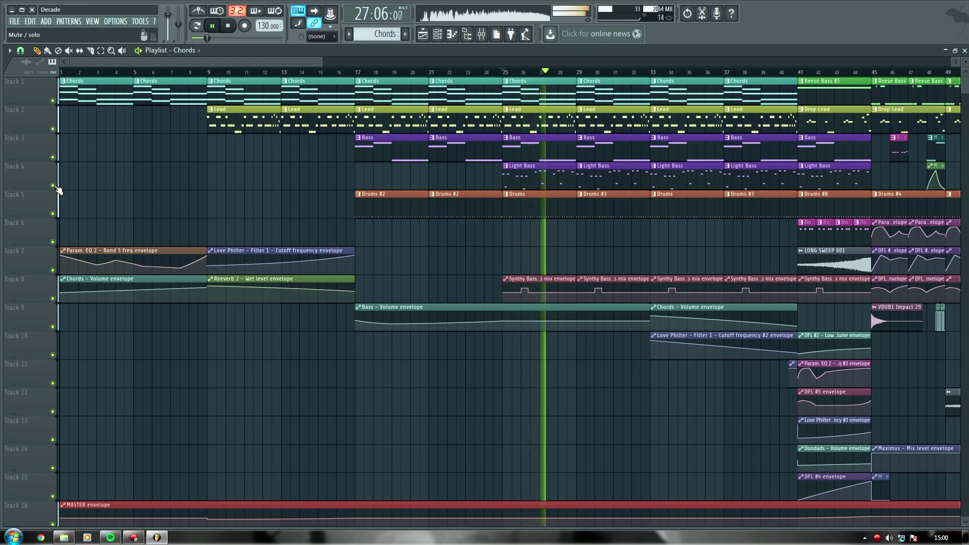
pyautogui.press('space')
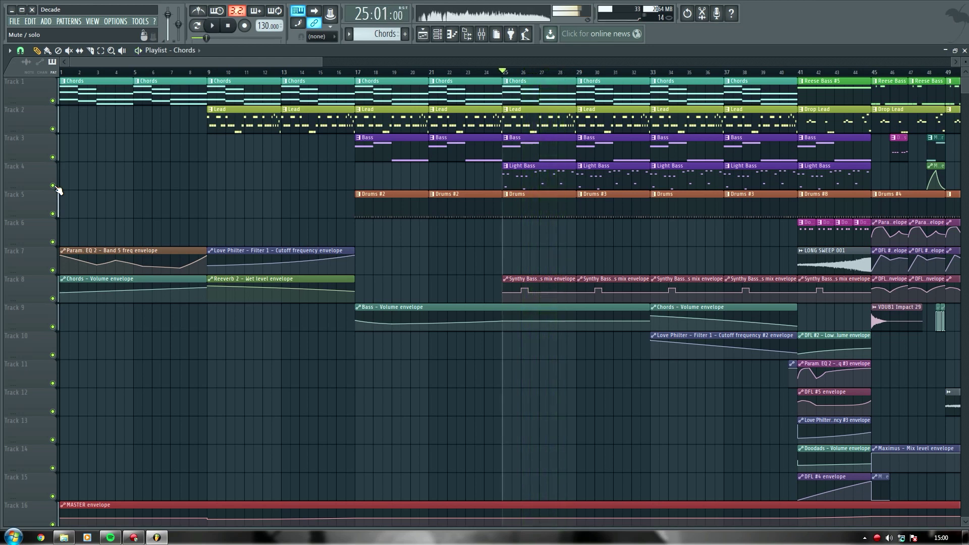
# Play the drop from bar 45 and stop playback
pyautogui.hscroll(10, 265, 62)
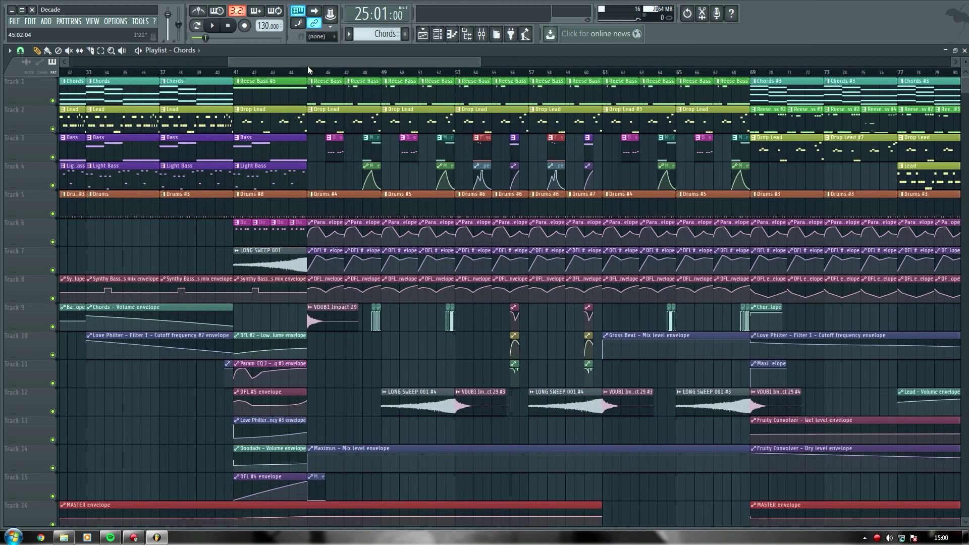
pyautogui.click(310, 70)
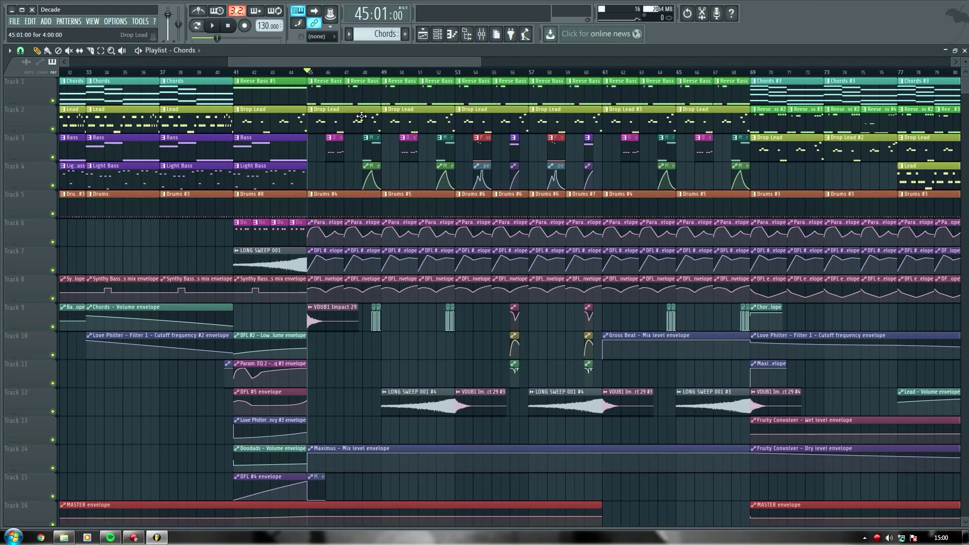
pyautogui.press('space')
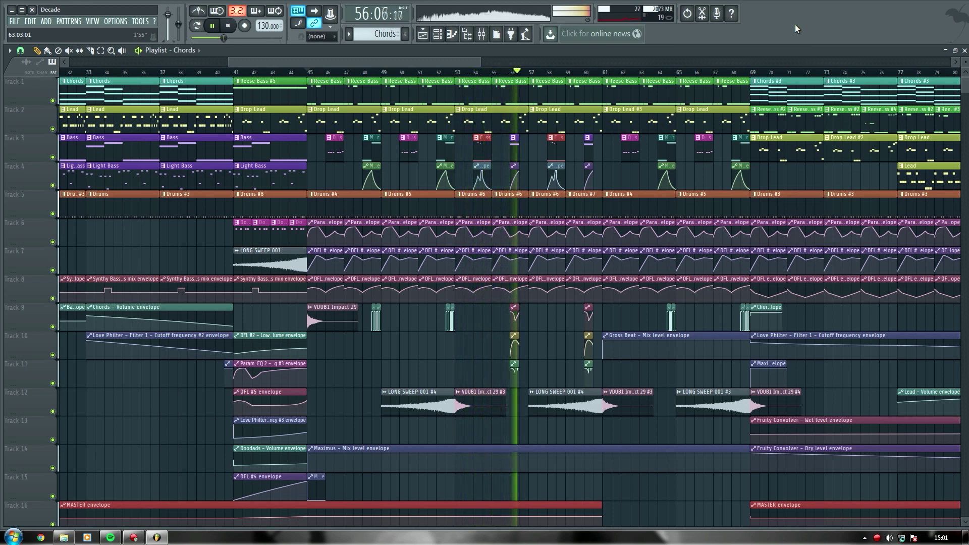
pyautogui.press('space')
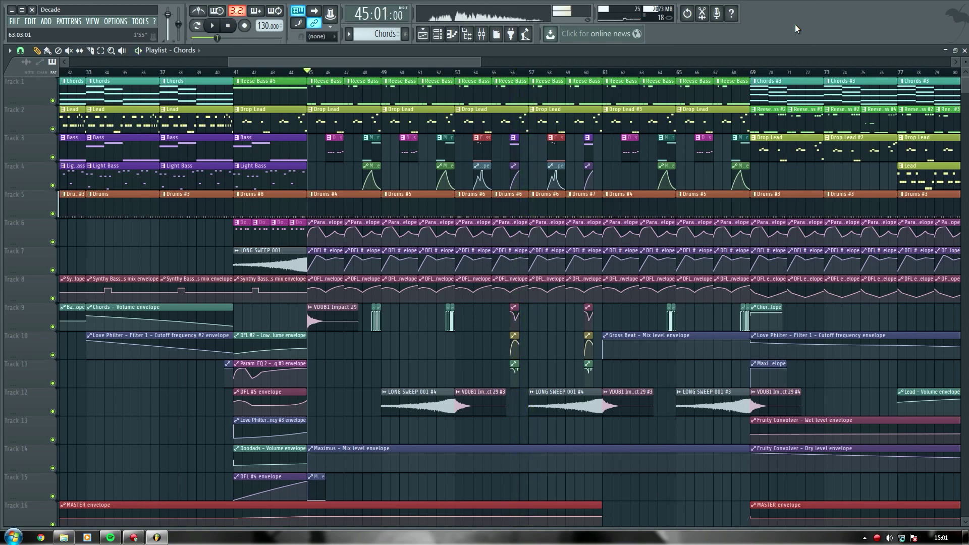
pyautogui.moveTo(477, 61); pyautogui.dragTo(484, 66)
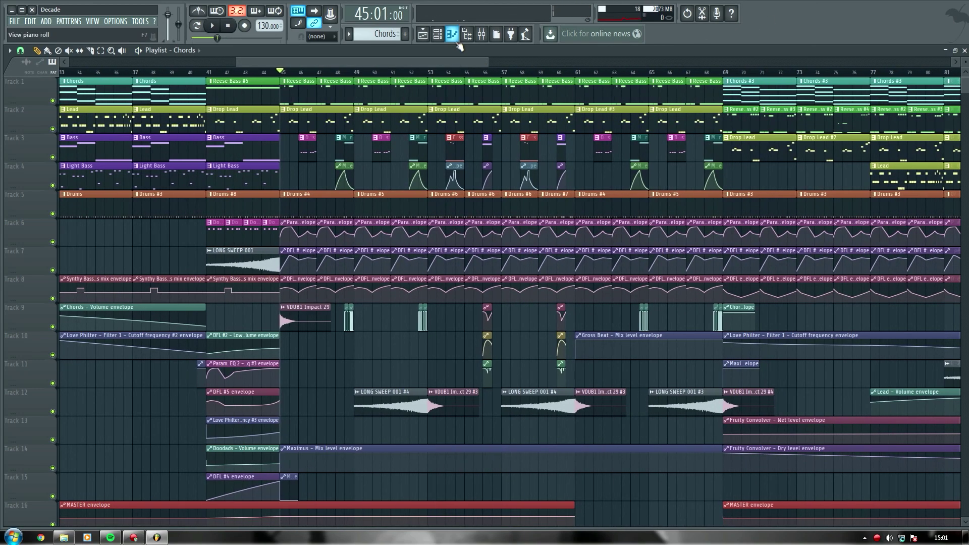
pyautogui.press('pagedown')
pyautogui.press('pagedown')
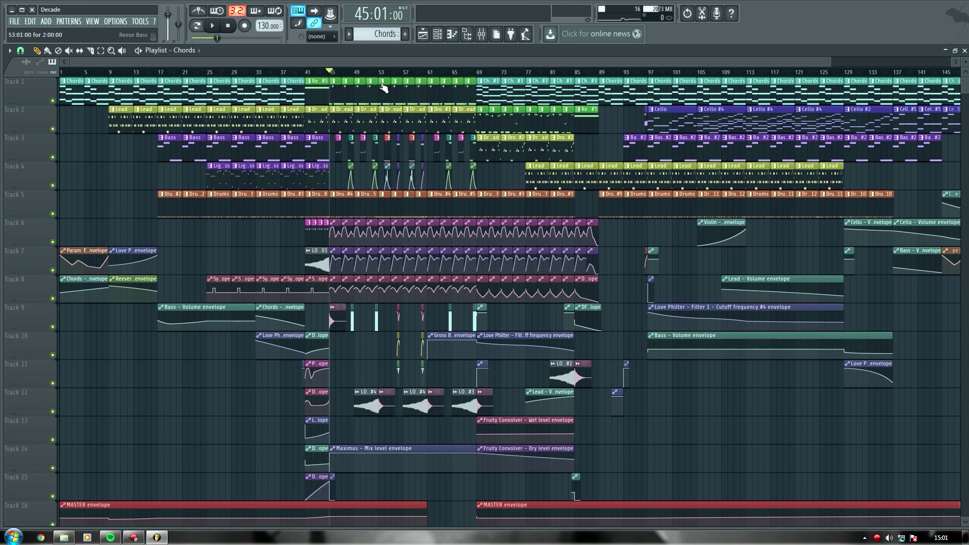
pyautogui.scroll(3, 383, 81)
pyautogui.moveTo(412, 60); pyautogui.dragTo(407, 64)
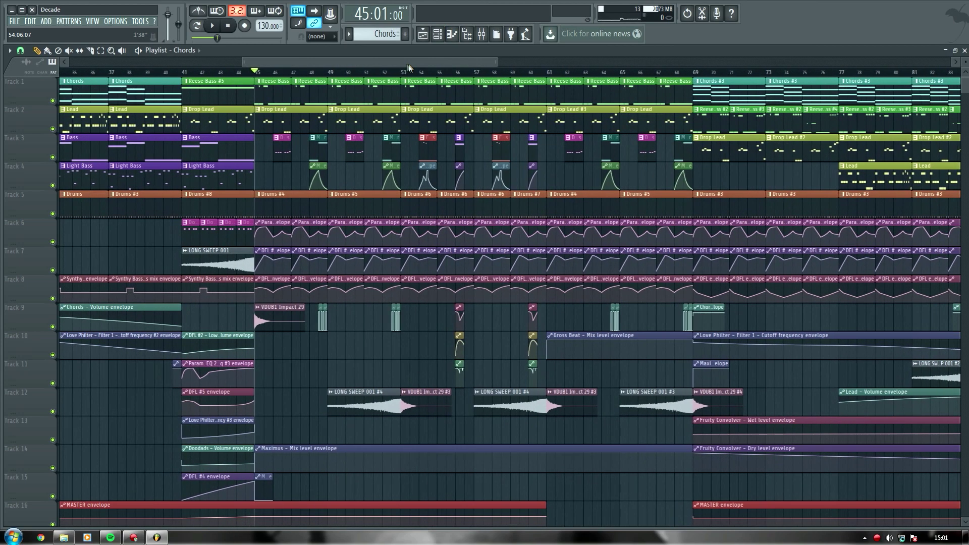
# Open the Serum synth of the Chords channel and audition its sound with a few notes
pyautogui.click(438, 34)
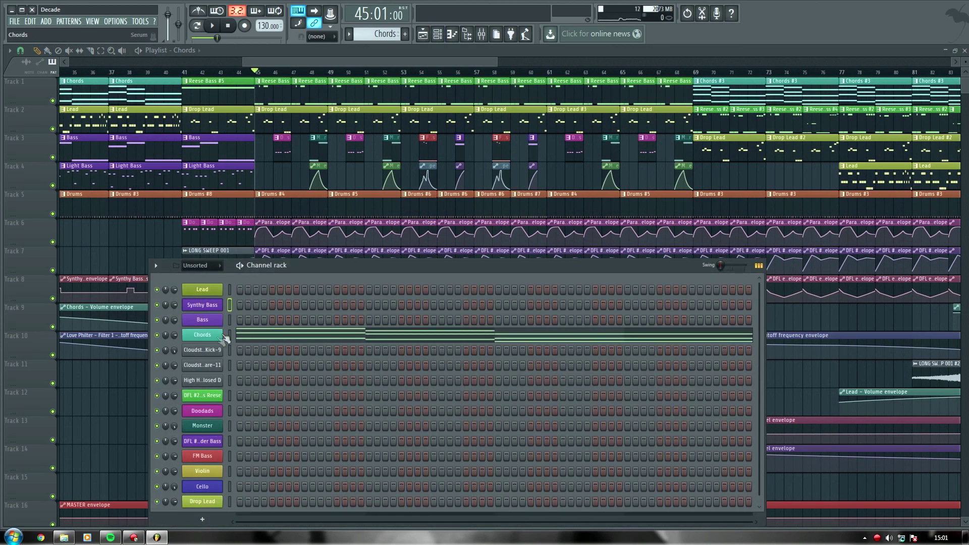
pyautogui.click(202, 334)
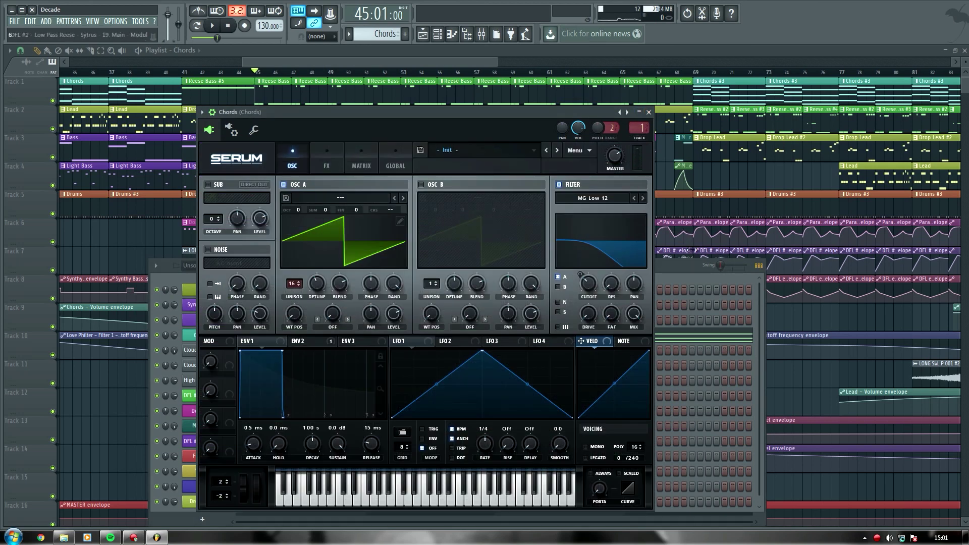
pyautogui.press('F6')
pyautogui.moveTo(496, 112); pyautogui.dragTo(509, 97)
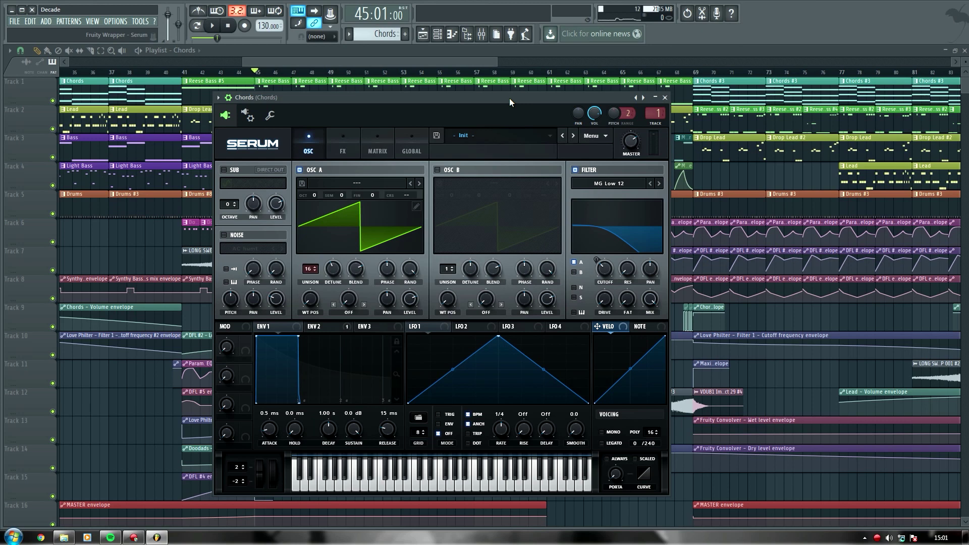
pyautogui.press('q')
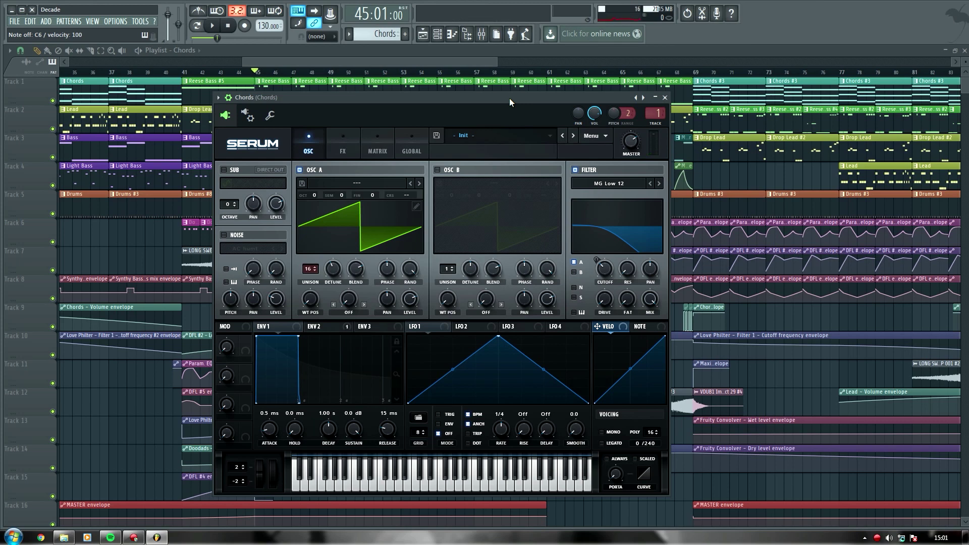
pyautogui.press('x')
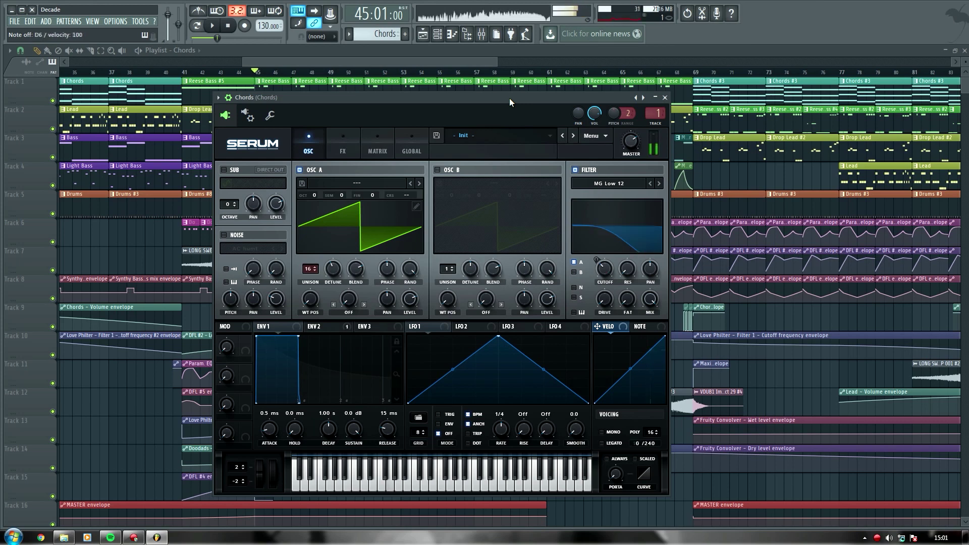
pyautogui.press('n')
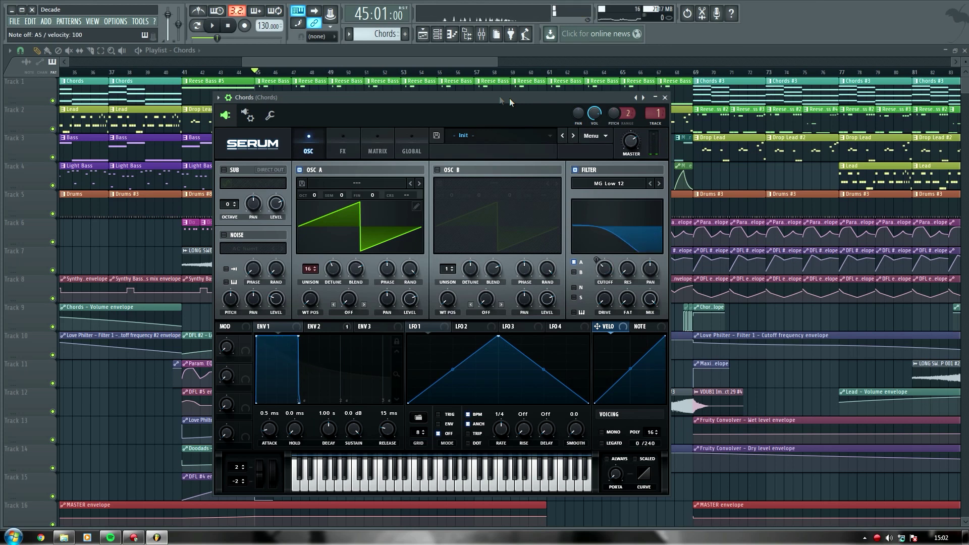
# Examine Serum's Envelope 2 while playing test notes, inspect the compressor and reverb effects, and close the synth
pyautogui.click(329, 326)
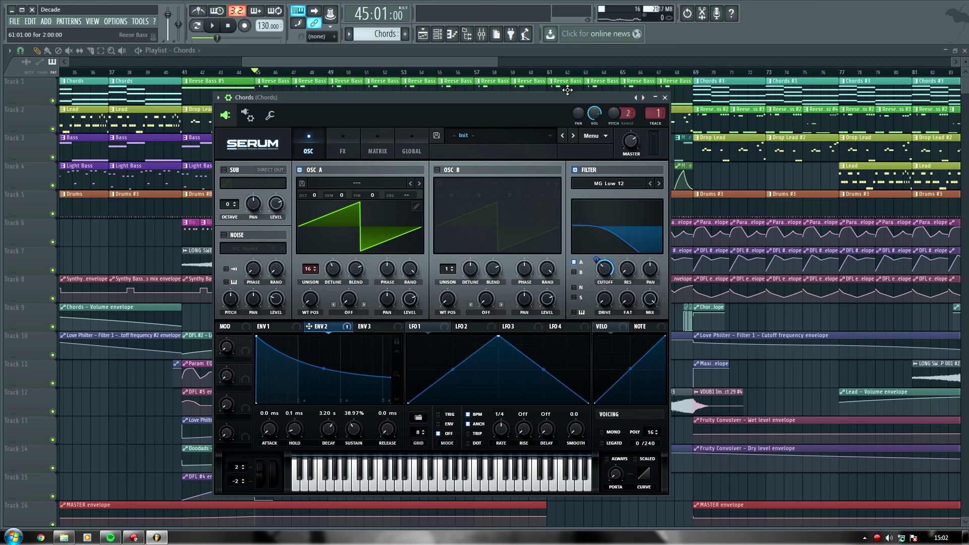
pyautogui.press('q')
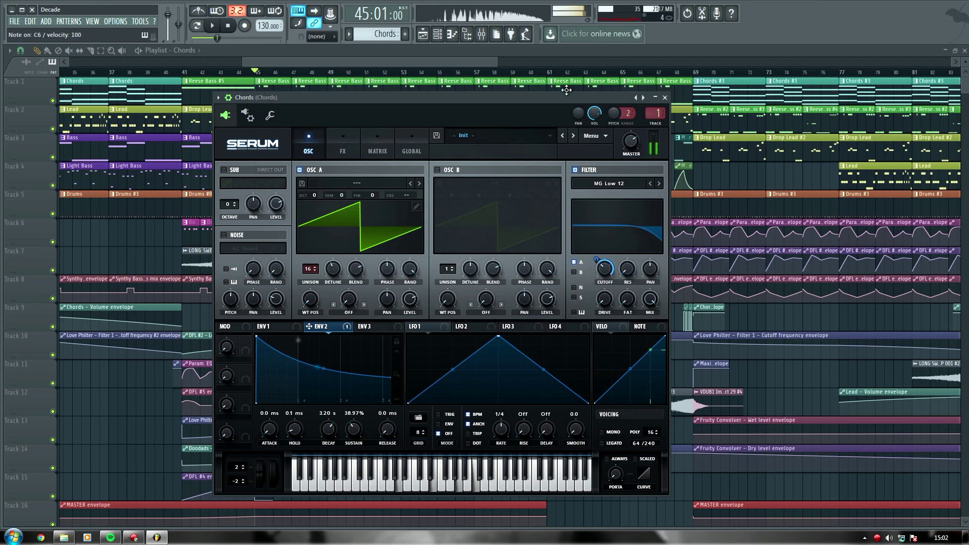
pyautogui.press('x')
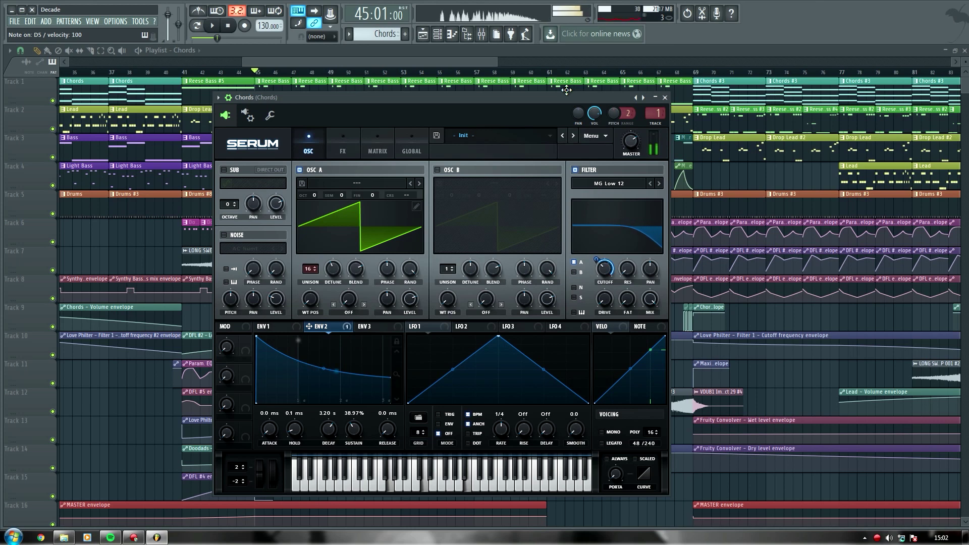
pyautogui.press('n')
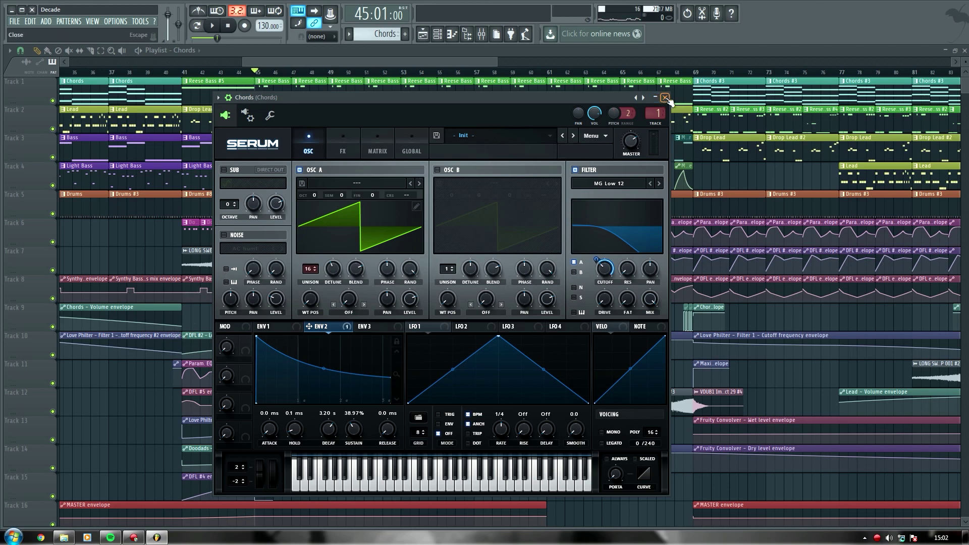
pyautogui.click(337, 145)
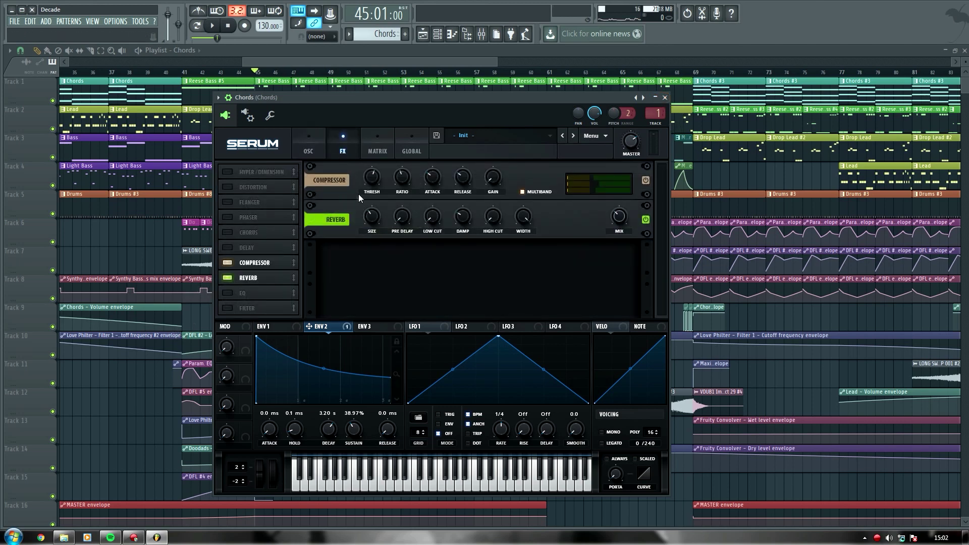
pyautogui.click(664, 98)
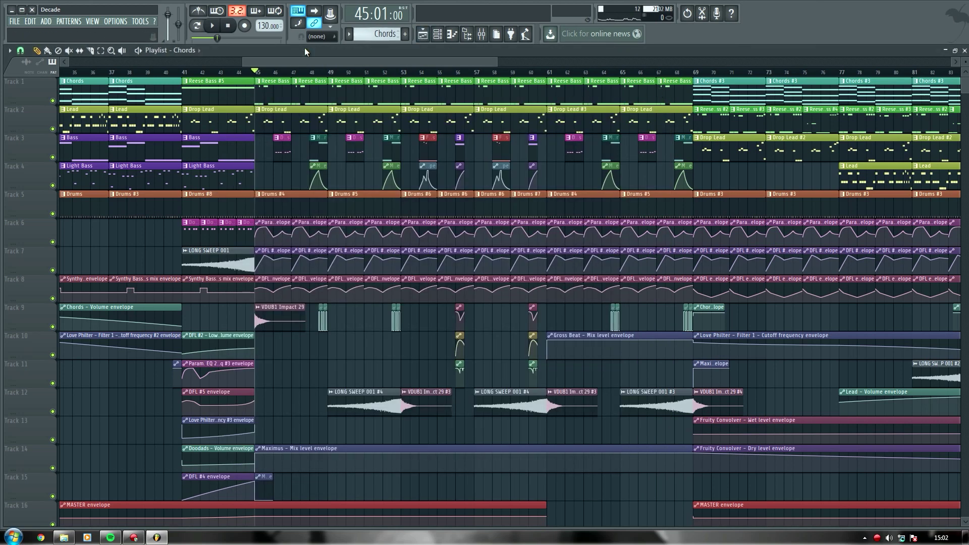
# Open the Synthy Bass channel's plugin for a brief look and close it again
pyautogui.click(438, 33)
pyautogui.click(211, 306)
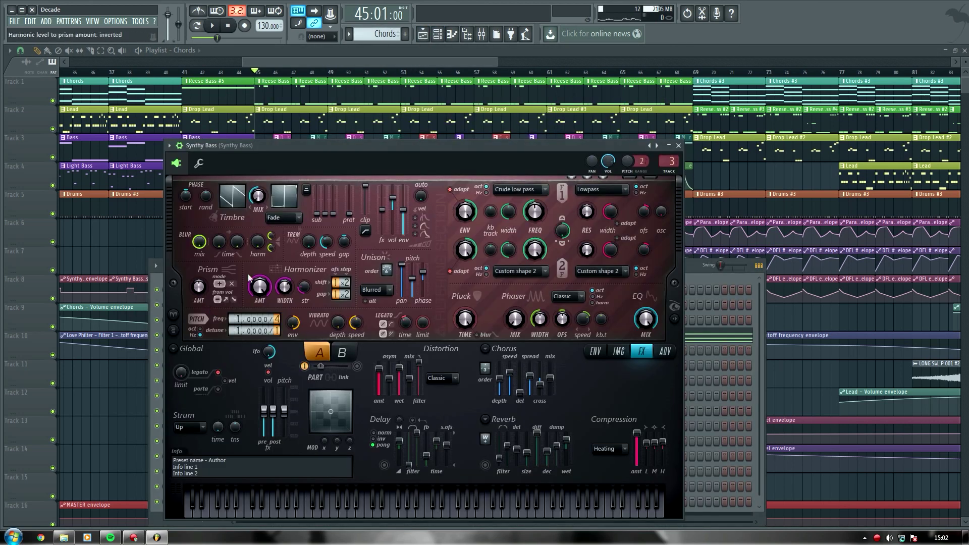
pyautogui.click(678, 146)
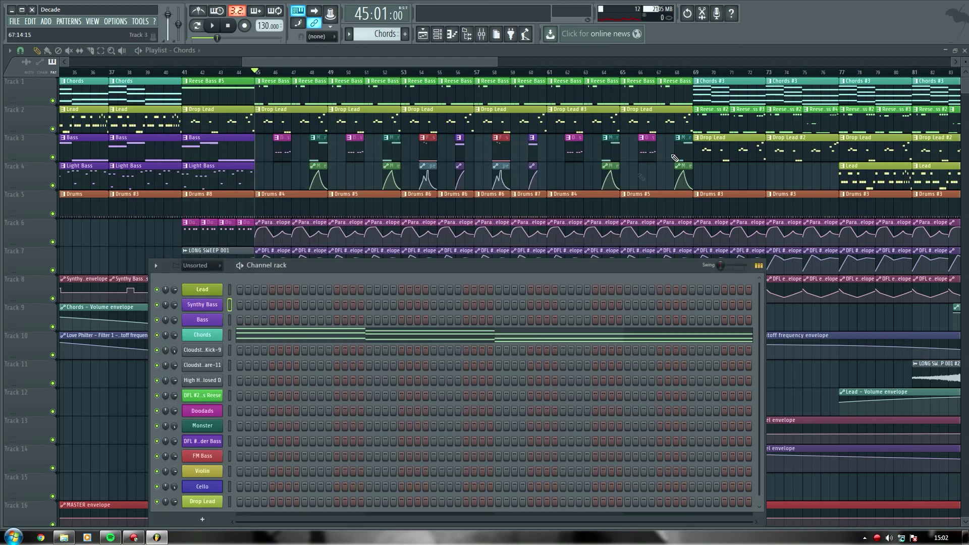
# Solo Track 3, play the bass alone from bar 17, stop playback and unmute the other tracks
pyautogui.click(202, 319)
pyautogui.moveTo(437, 60); pyautogui.dragTo(264, 61)
pyautogui.keyDown('ctrl'); pyautogui.click(52, 157); pyautogui.keyUp('ctrl')
pyautogui.click(354, 73)
pyautogui.press('space')
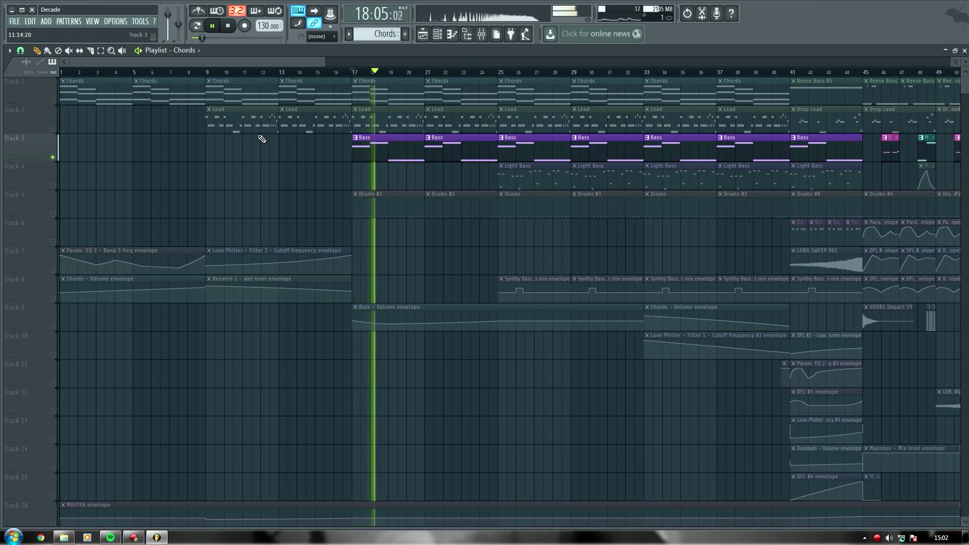
pyautogui.press('space')
pyautogui.keyDown('ctrl'); pyautogui.click(52, 157); pyautogui.keyUp('ctrl')
# Open the Bass channel's Harmor plugin, play a test note and reposition the window to show all its controls
pyautogui.click(438, 33)
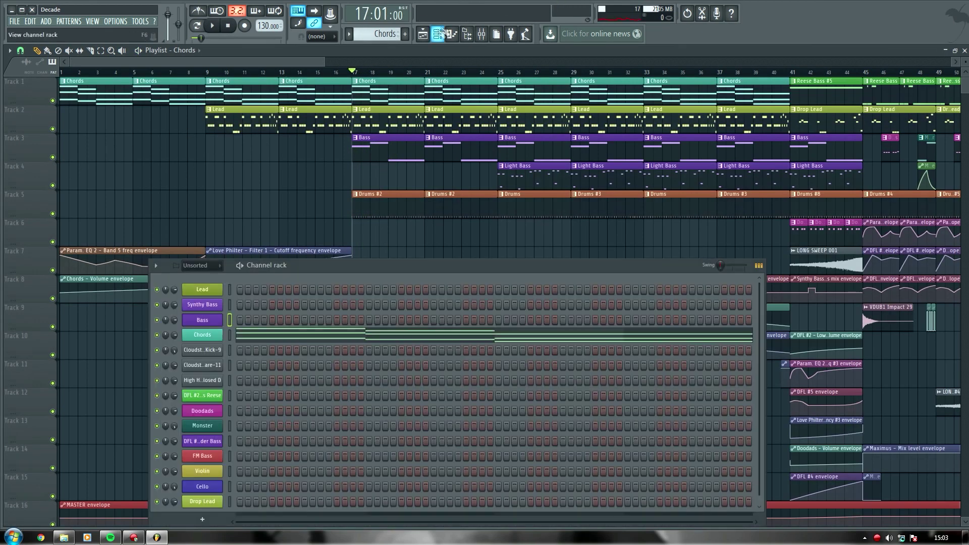
pyautogui.click(216, 318)
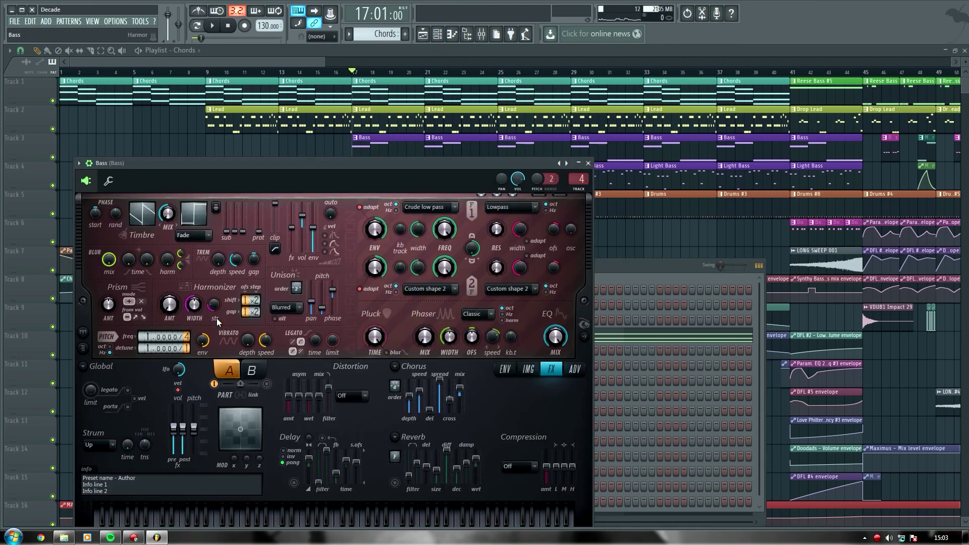
pyautogui.press('z')
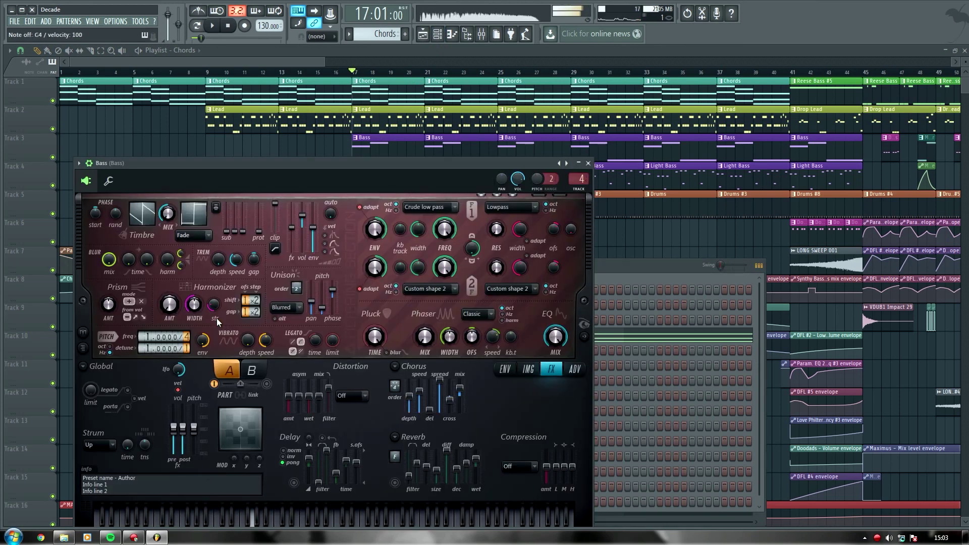
pyautogui.moveTo(381, 164); pyautogui.dragTo(489, 105)
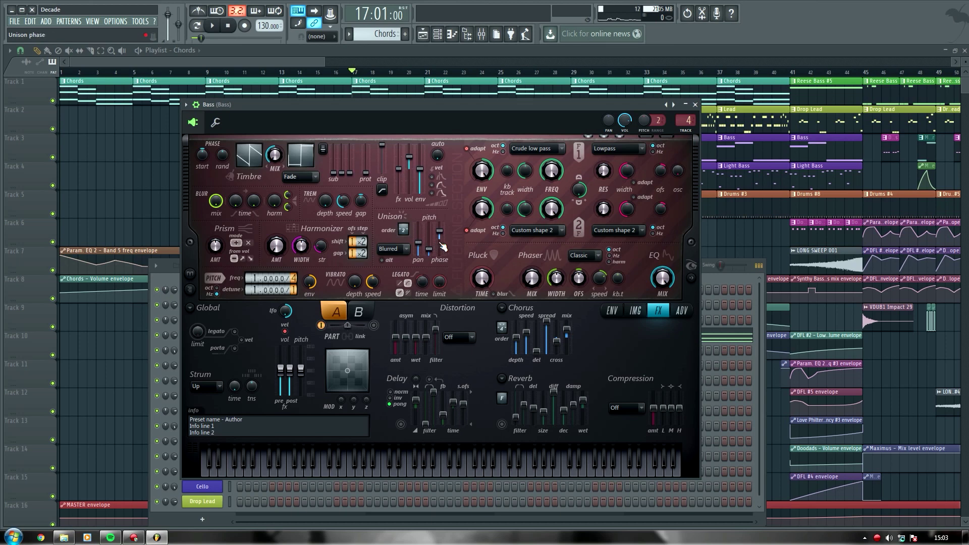
# Inspect the Bass plugin's volume envelope and list of envelope targets, return to the effects page and close the plugin
pyautogui.click(599, 310)
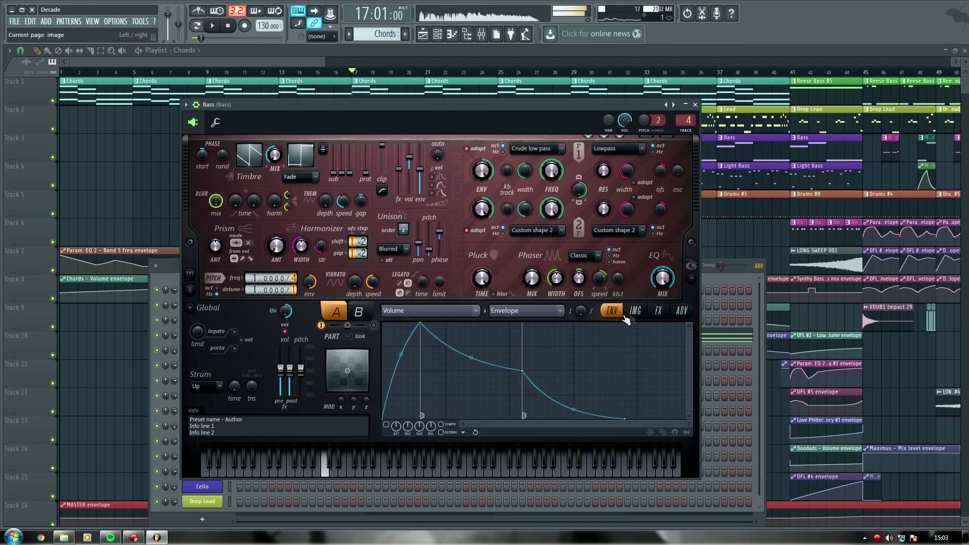
pyautogui.click(459, 312)
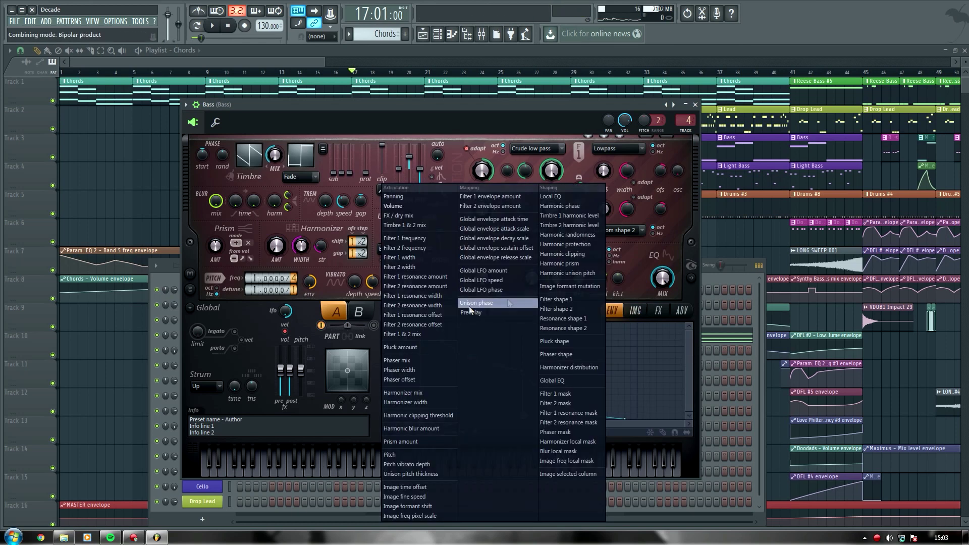
pyautogui.click(677, 263)
pyautogui.click(659, 310)
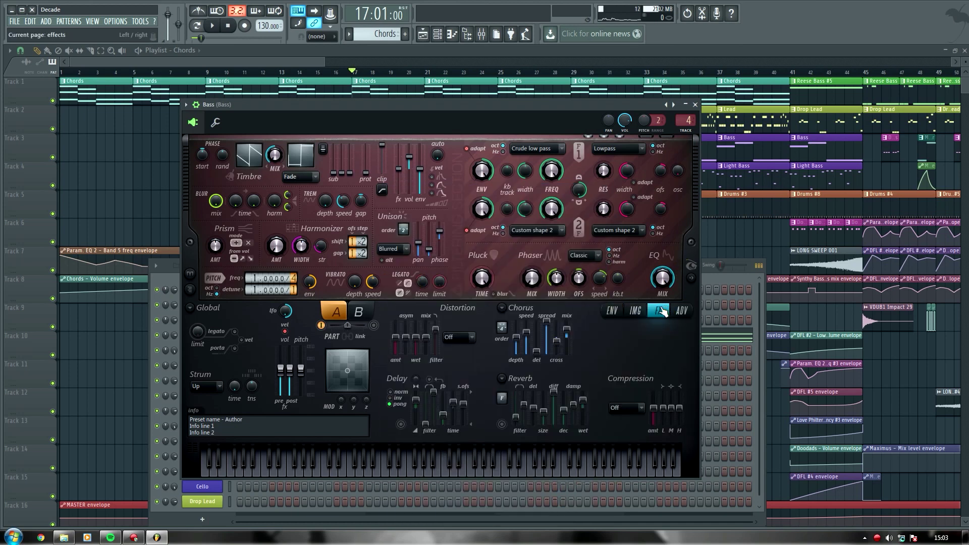
pyautogui.click(695, 105)
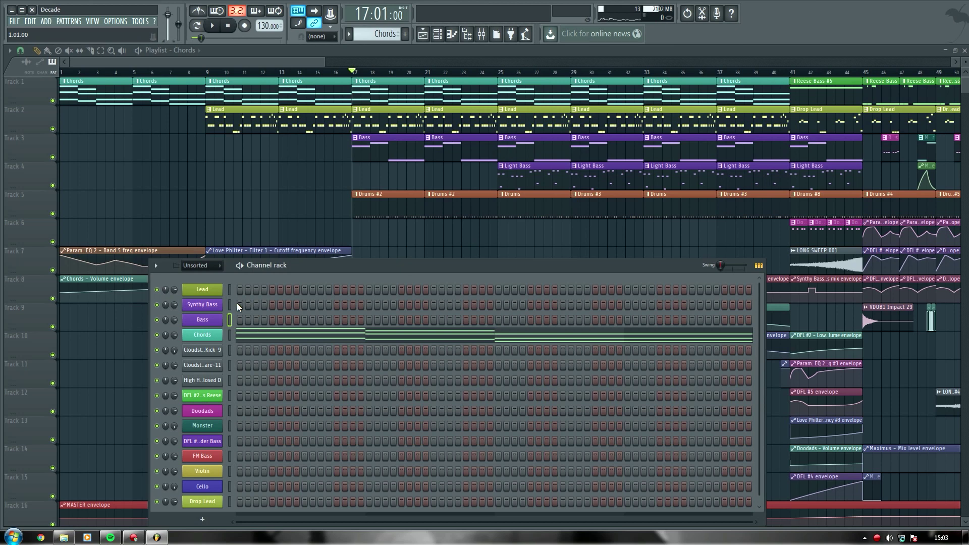
# Open the Lead pattern in the piano roll, play it through and stop playback
pyautogui.click(229, 288)
pyautogui.doubleClick(404, 124)
pyautogui.press('space')
pyautogui.press('l')
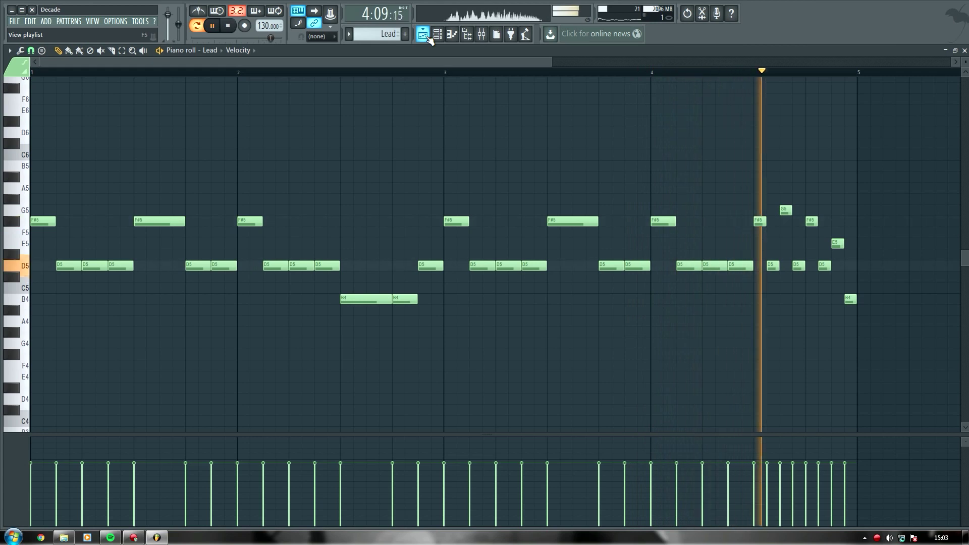
pyautogui.press('space')
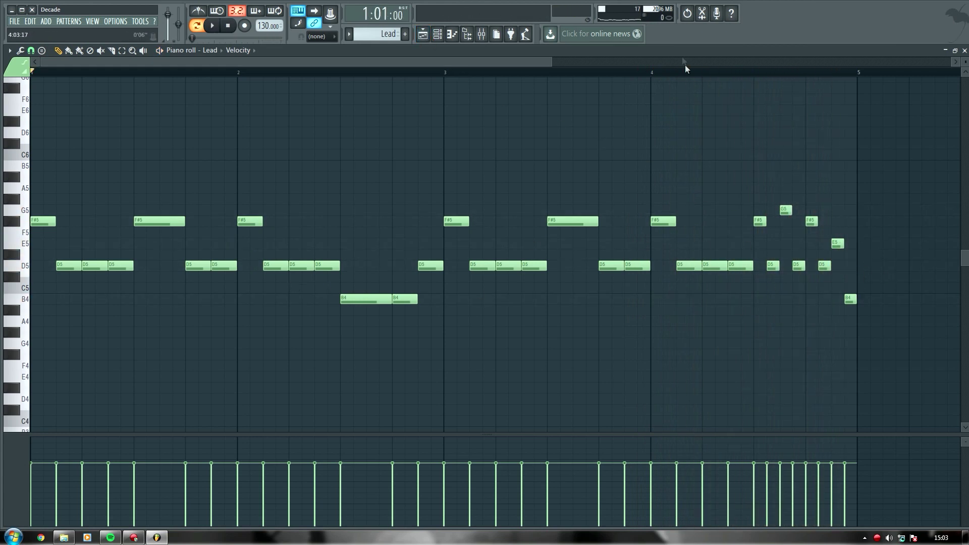
# Audition the Lead pattern's ending from bar 4, stop playback and return to the playlist with the channel rack showing
pyautogui.click(658, 74)
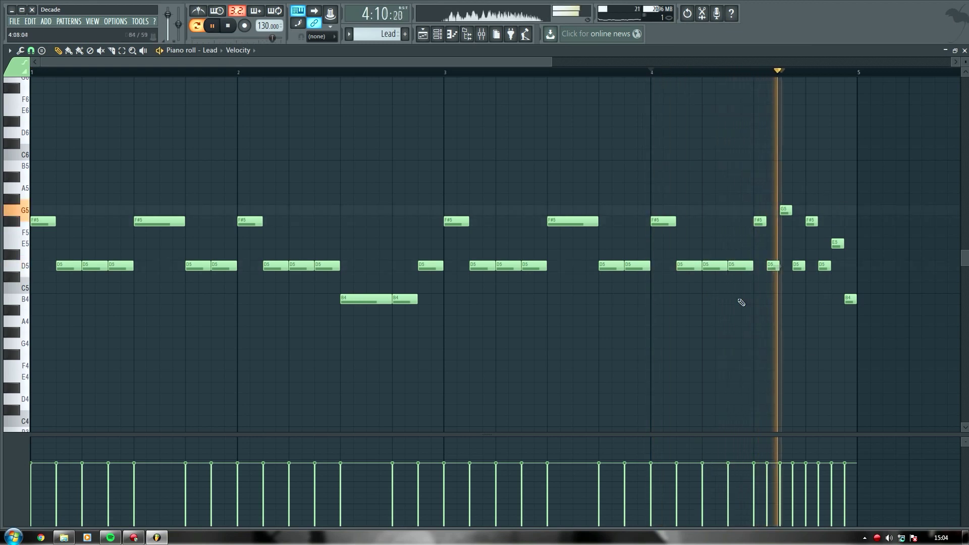
pyautogui.press('space')
pyautogui.press('F5')
pyautogui.press('F6')
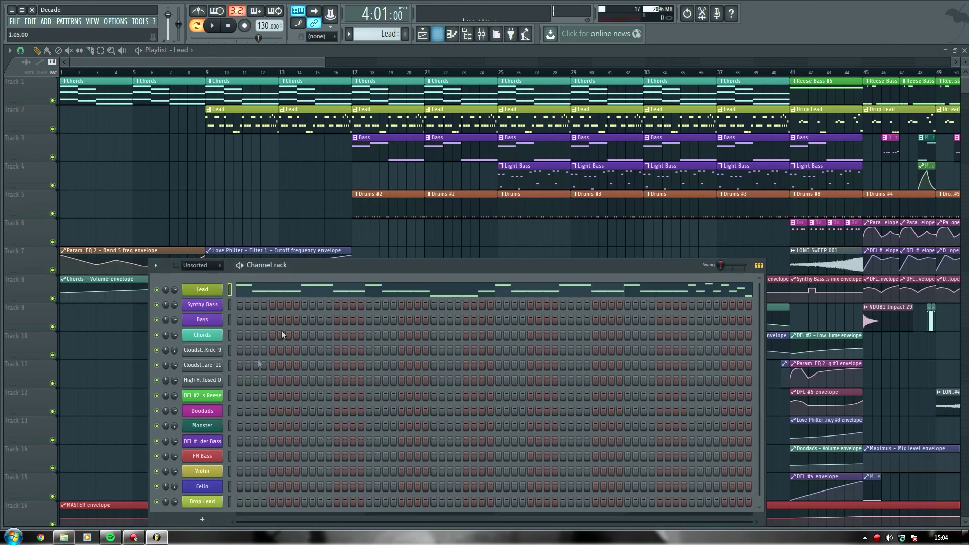
# Open the Lead channel's Harmor plugin, reposition its window and expand the spectrum display beside the controls
pyautogui.click(211, 309)
pyautogui.moveTo(470, 152); pyautogui.dragTo(522, 124)
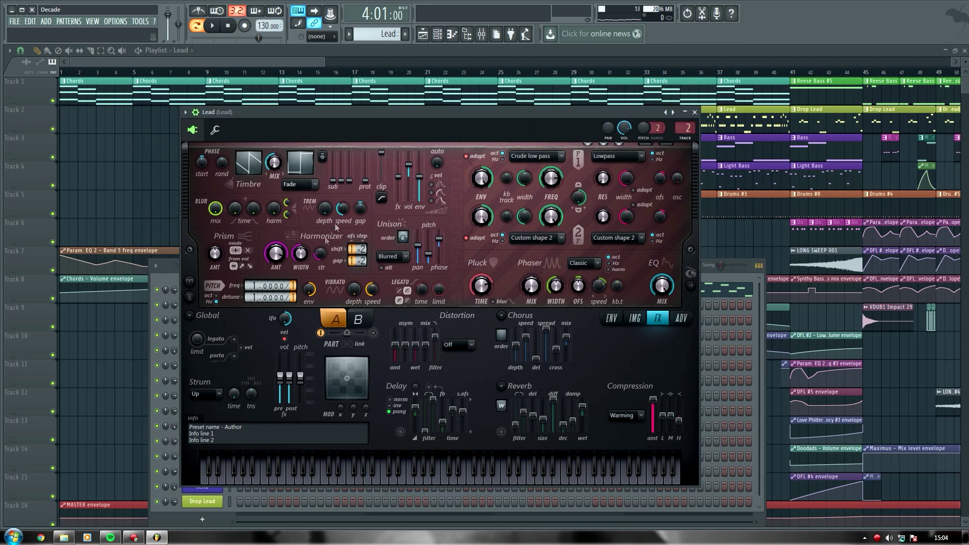
pyautogui.click(690, 286)
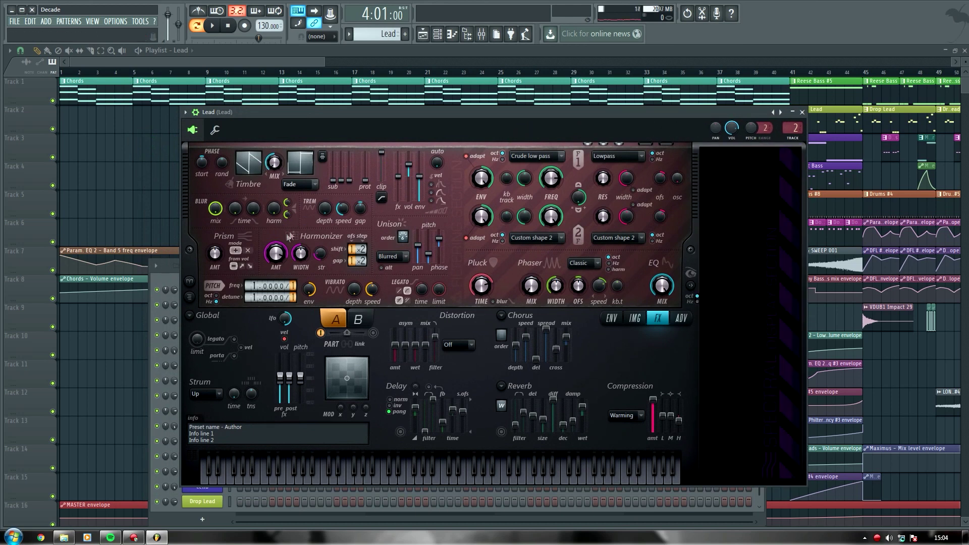
# Check the Lead plugin's envelope page and its list of envelope targets, and return to the effects page
pyautogui.click(611, 318)
pyautogui.click(473, 320)
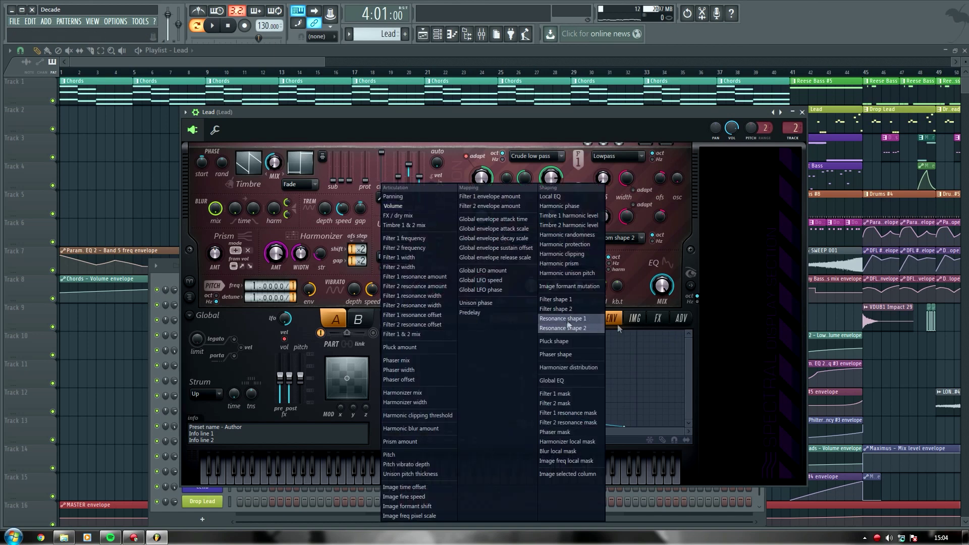
pyautogui.click(563, 328)
pyautogui.click(659, 320)
# Play a run of test notes on the Lead plugin to demonstrate its plucked sound
pyautogui.press('z')
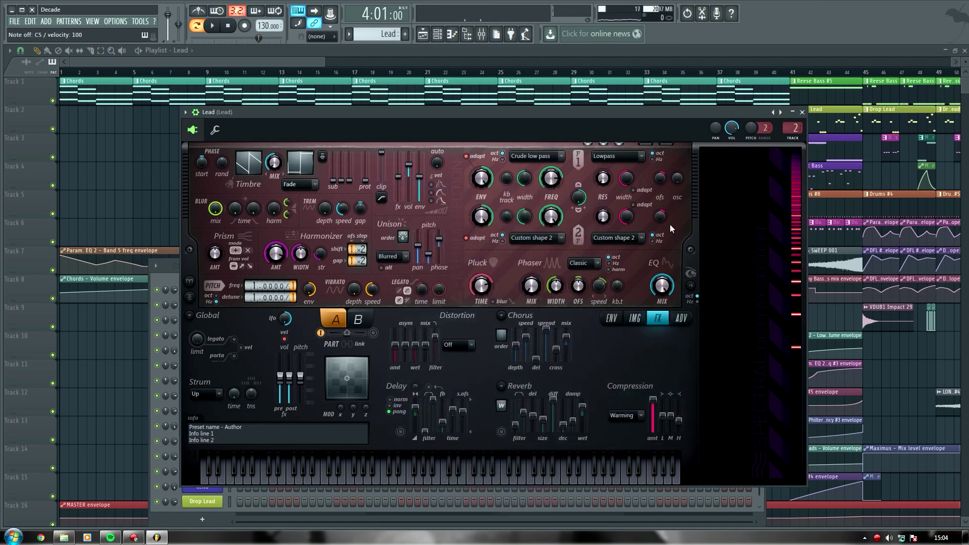
pyautogui.press('v')
pyautogui.press('r')
pyautogui.press('n')
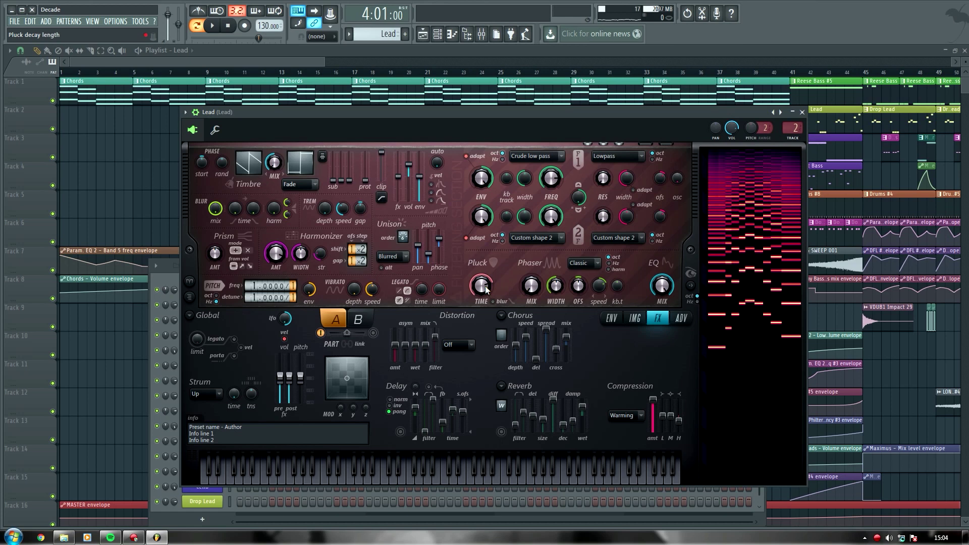
pyautogui.press('c')
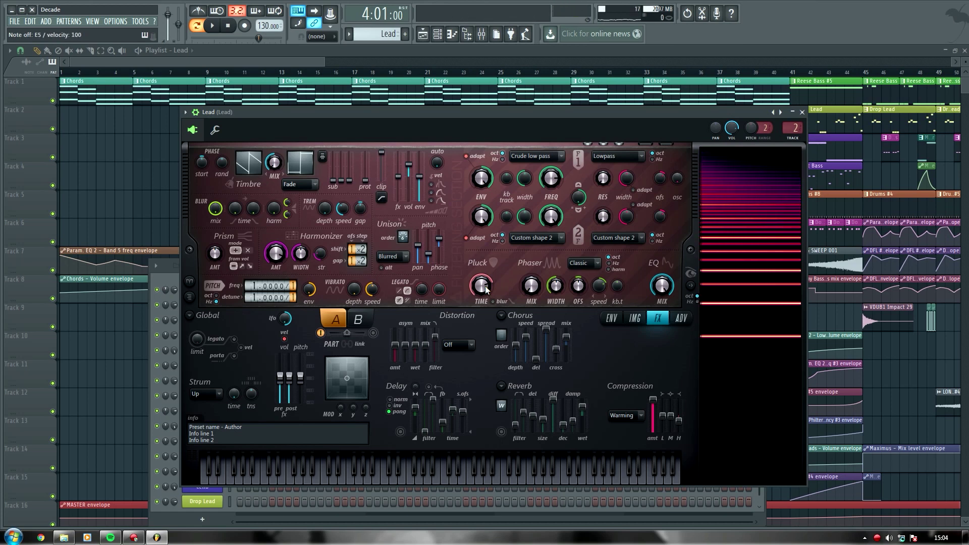
pyautogui.press('c')
pyautogui.press('e')
pyautogui.press('m')
pyautogui.press('n')
pyautogui.press('c')
pyautogui.press('w')
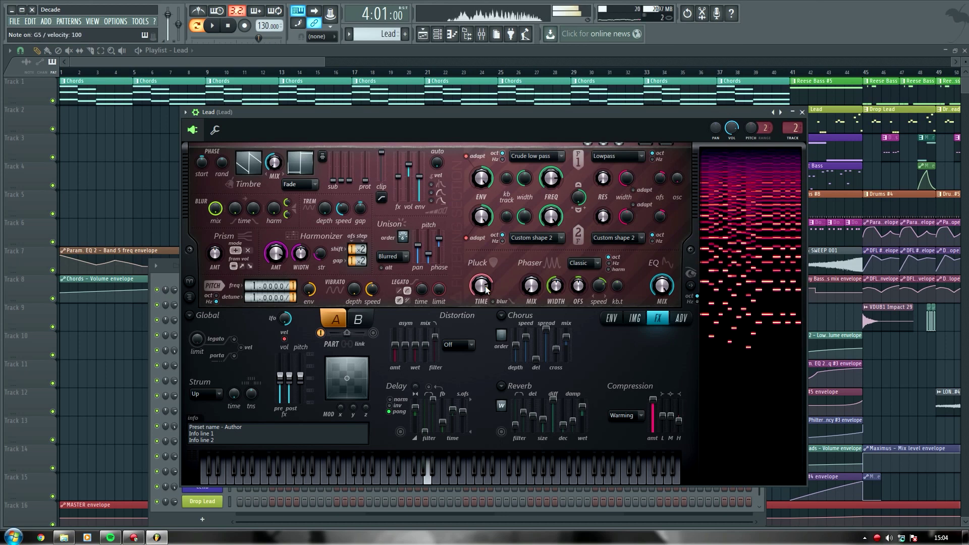
pyautogui.press('c')
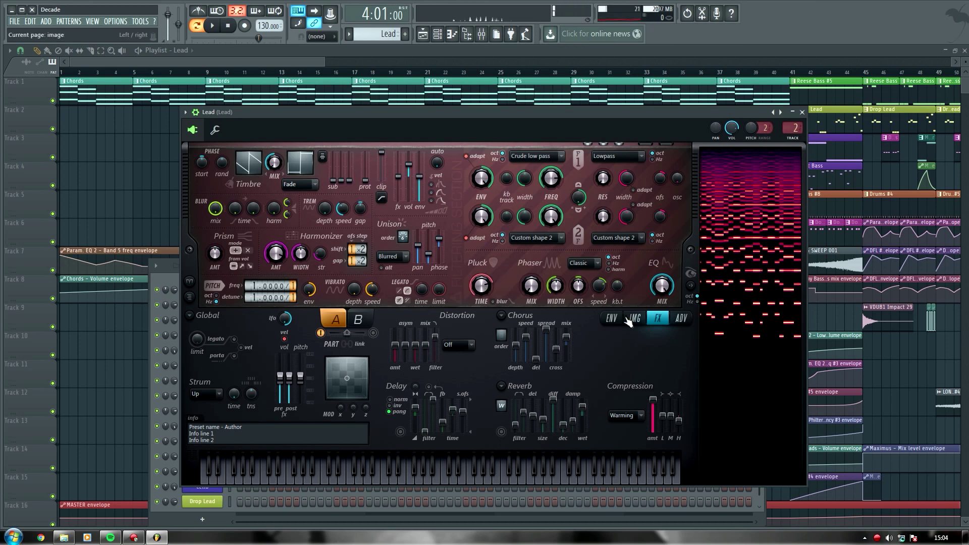
# Show the Lead plugin's compression types, keep Warming selected and close the plugin window
pyautogui.click(635, 416)
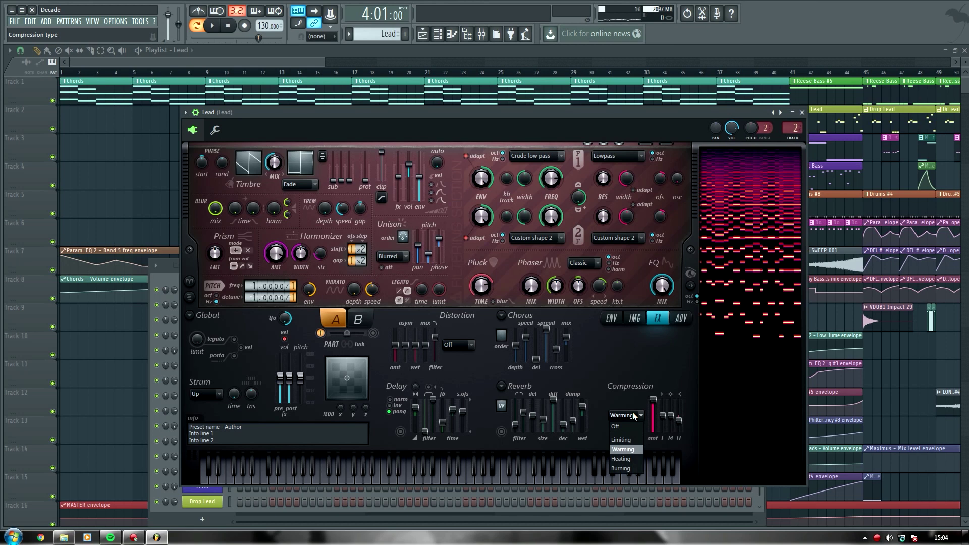
pyautogui.click(635, 415)
pyautogui.click(635, 415)
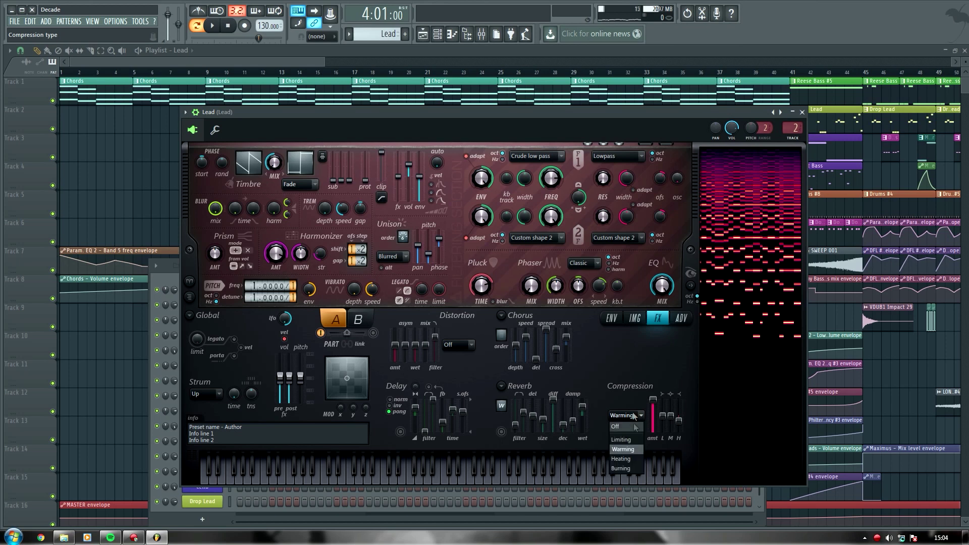
pyautogui.click(616, 378)
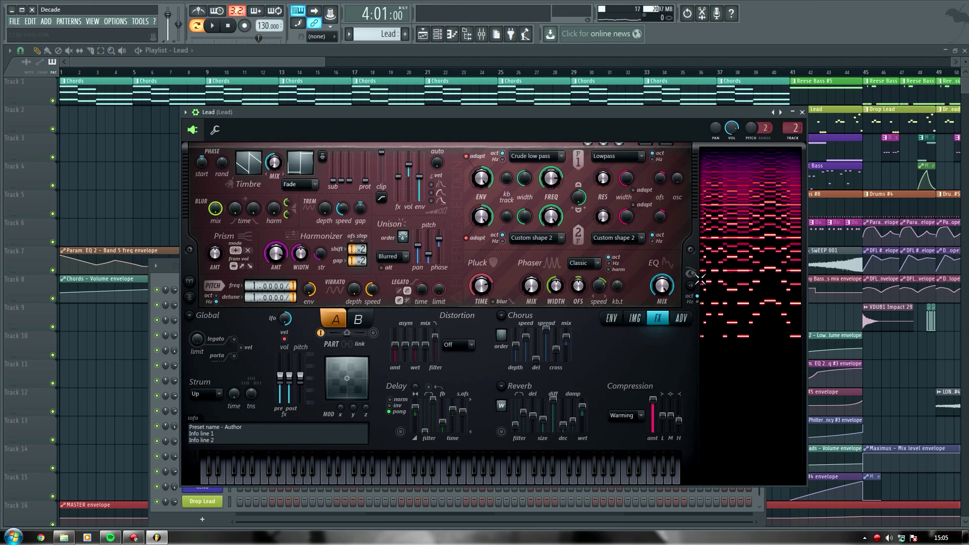
pyautogui.click(802, 112)
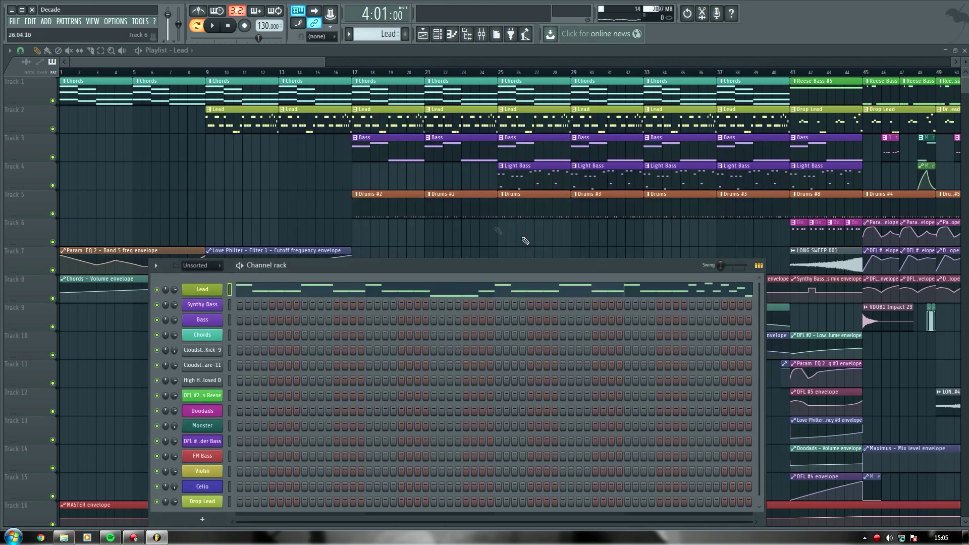
# Open the Synthy Bass plugin, shift the channel rack slightly up, and reposition the plugin window to show all its controls
pyautogui.click(218, 306)
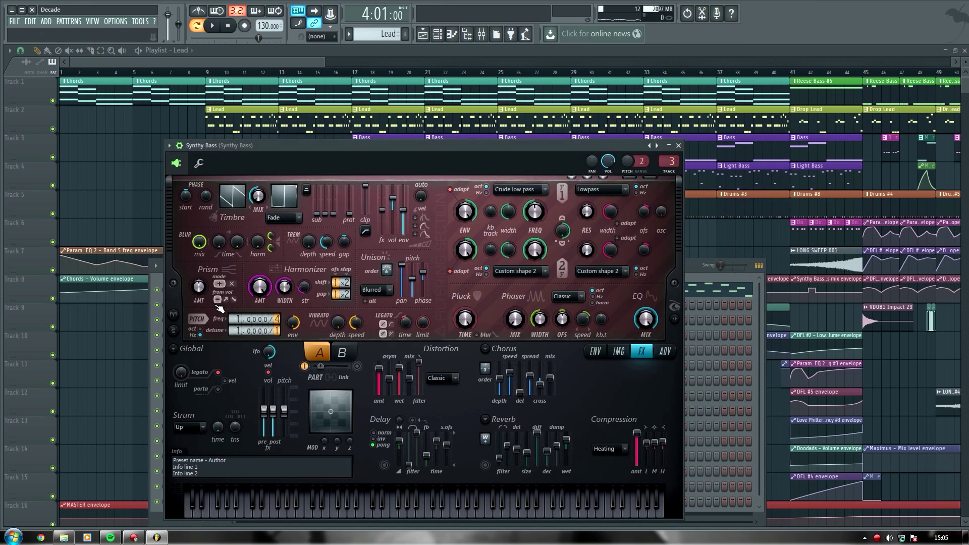
pyautogui.click(678, 146)
pyautogui.moveTo(301, 270)
pyautogui.mouseDown()
pyautogui.moveTo(309, 262)
pyautogui.moveTo(299, 259)
pyautogui.mouseUp()
pyautogui.click(213, 295)
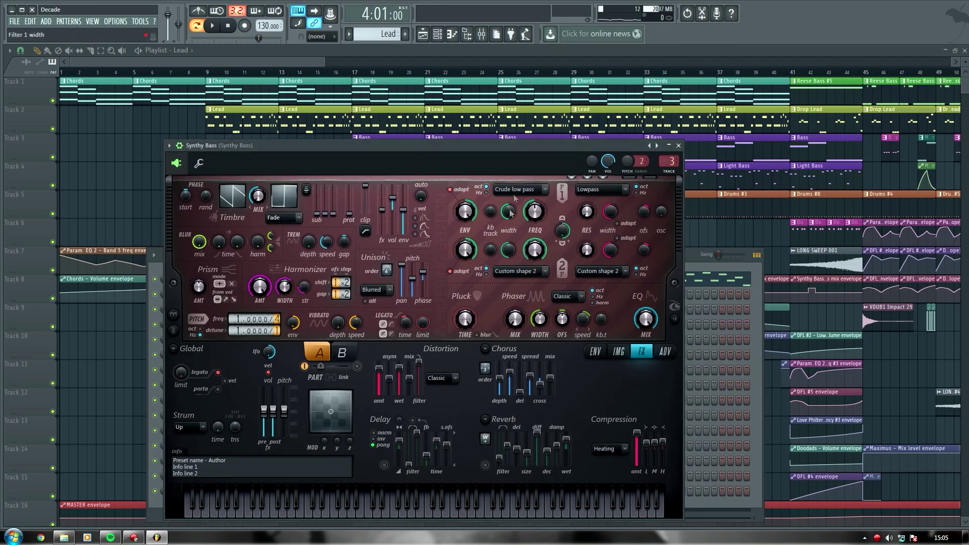
pyautogui.moveTo(511, 151); pyautogui.dragTo(507, 102)
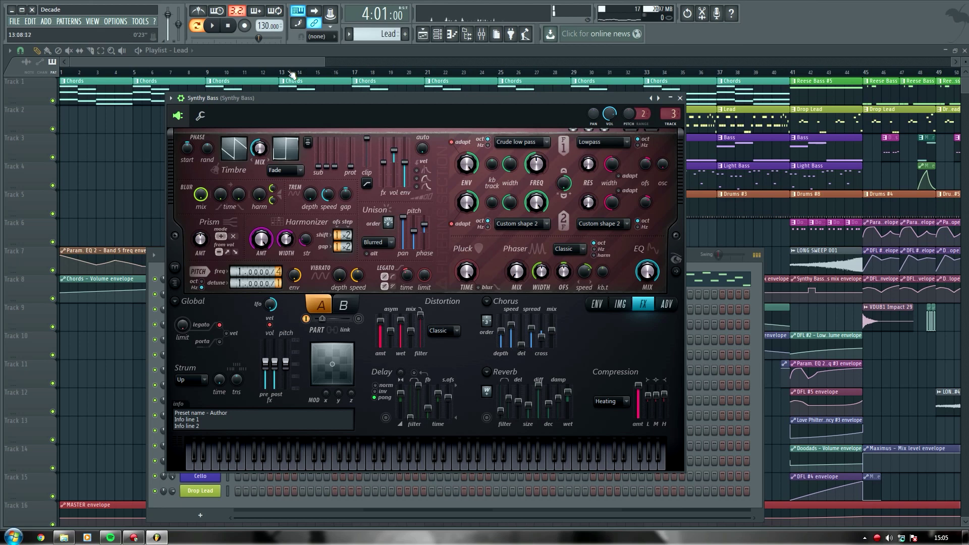
# Clear the open windows, open the Light Bass pattern in the piano roll, play it and stop
pyautogui.press('F12')
pyautogui.doubleClick(478, 158)
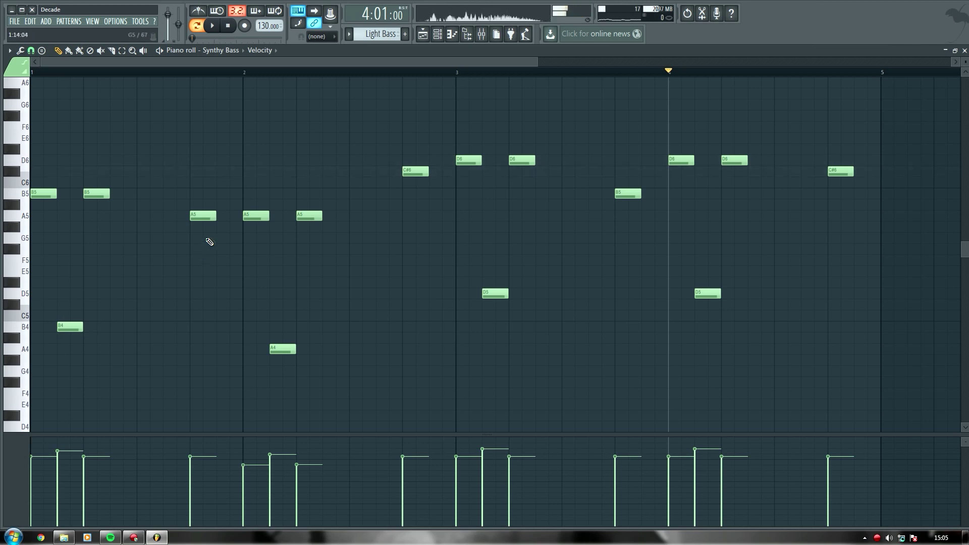
pyautogui.click(212, 25)
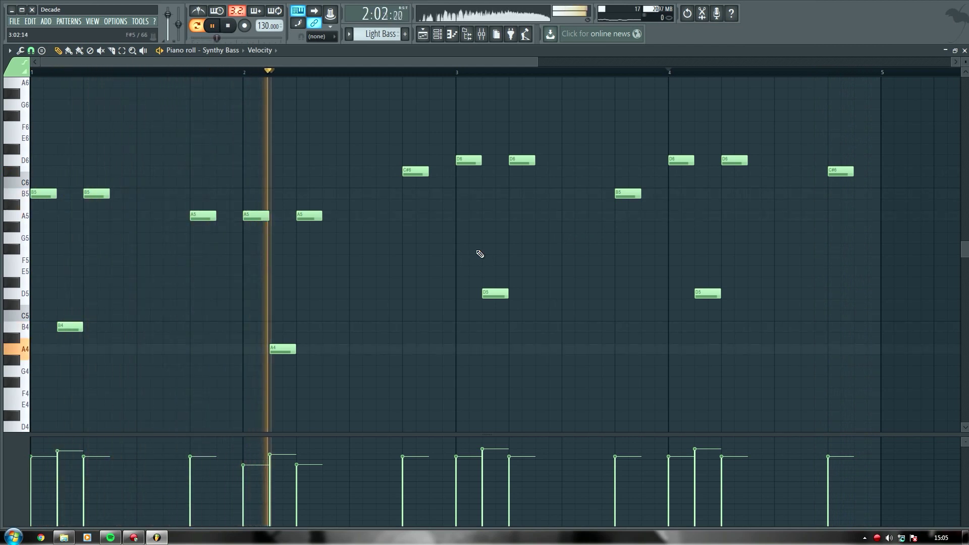
pyautogui.press('space')
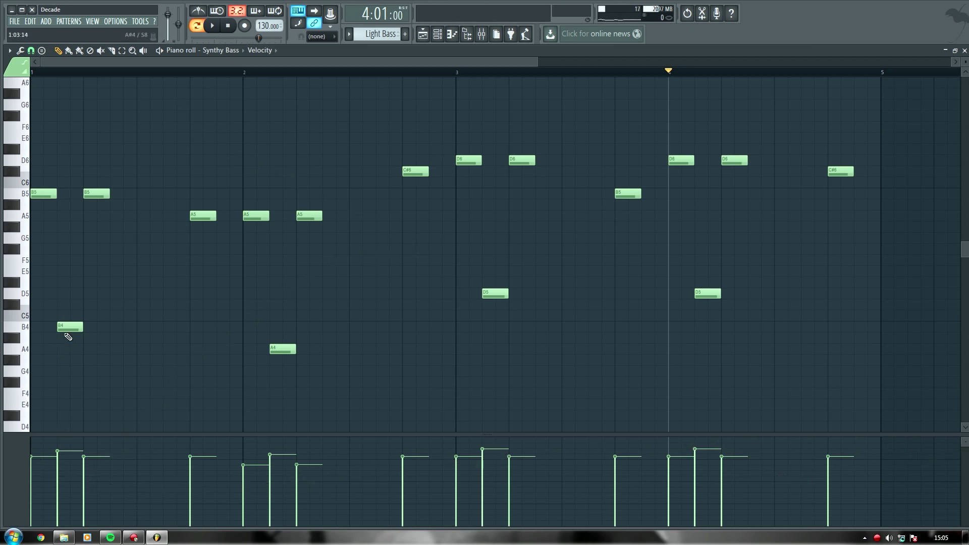
# Rewind the Light Bass pattern to bar 1, play it again, stop and return to the playlist and channel rack
pyautogui.moveTo(228, 37); pyautogui.dragTo(192, 38)
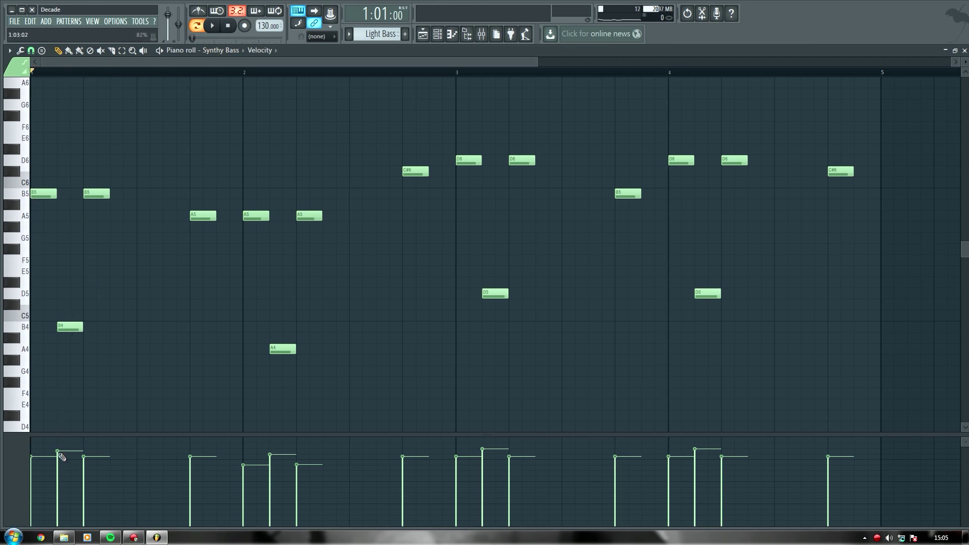
pyautogui.press('space')
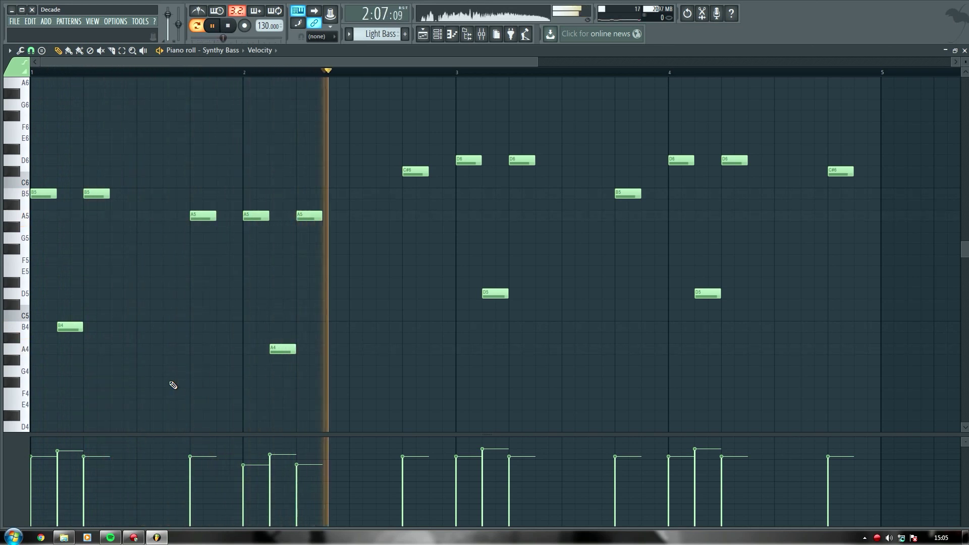
pyautogui.press('space')
pyautogui.click(423, 34)
pyautogui.click(438, 34)
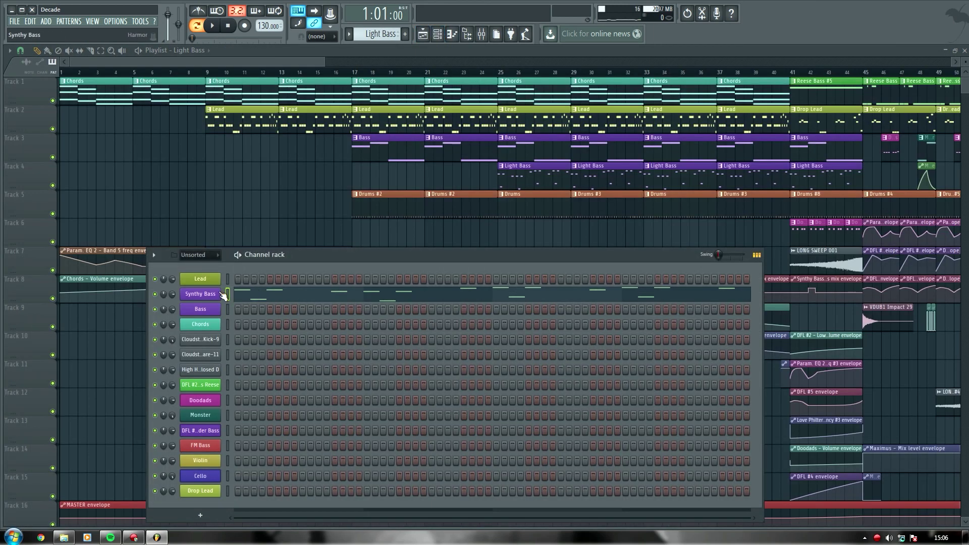
# Open the Synthy Bass channel's Harmor plugin and play repeated test notes to hear its sound
pyautogui.click(214, 294)
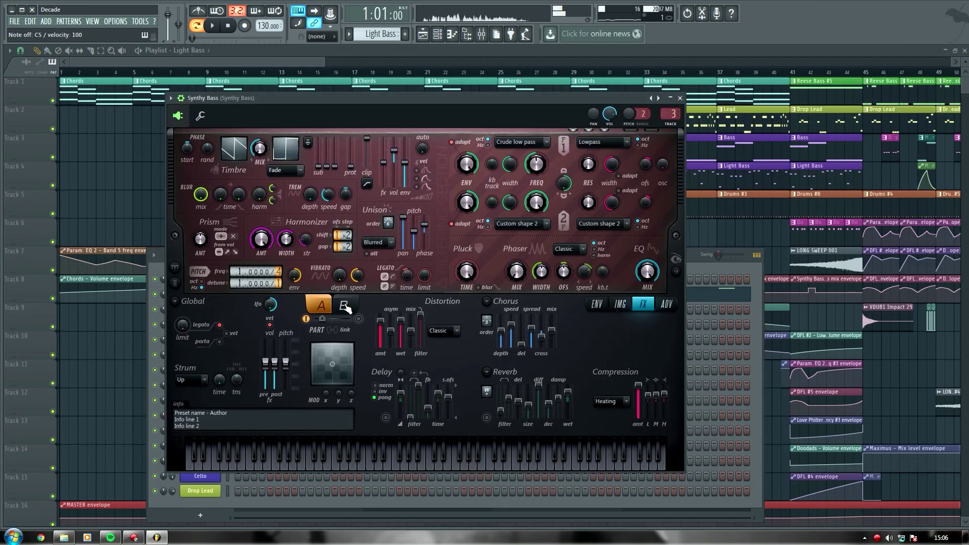
pyautogui.press('m')
pyautogui.press('m')
pyautogui.press('m')
pyautogui.press('m')
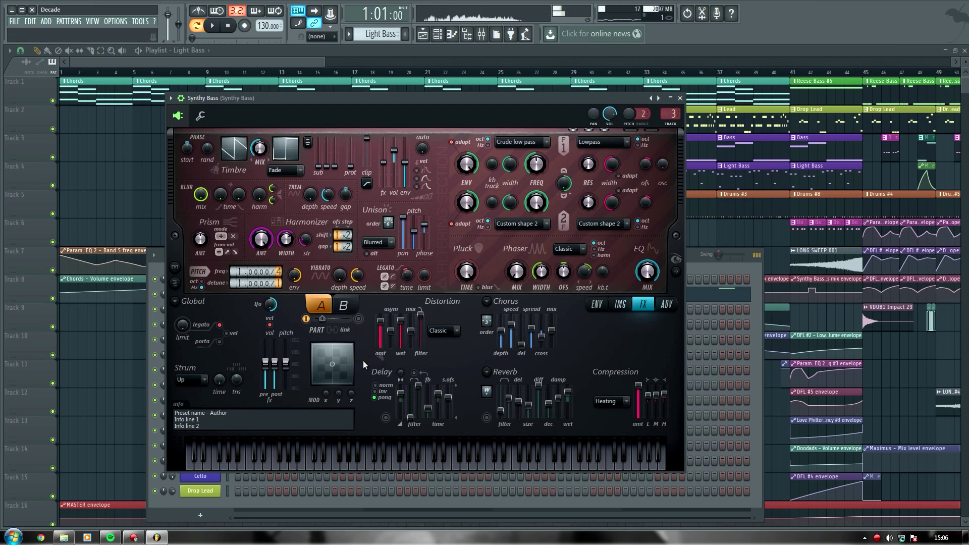
# Show the Synthy Bass plugin's Local EQ envelope and play a series of test notes across different pitches
pyautogui.click(597, 304)
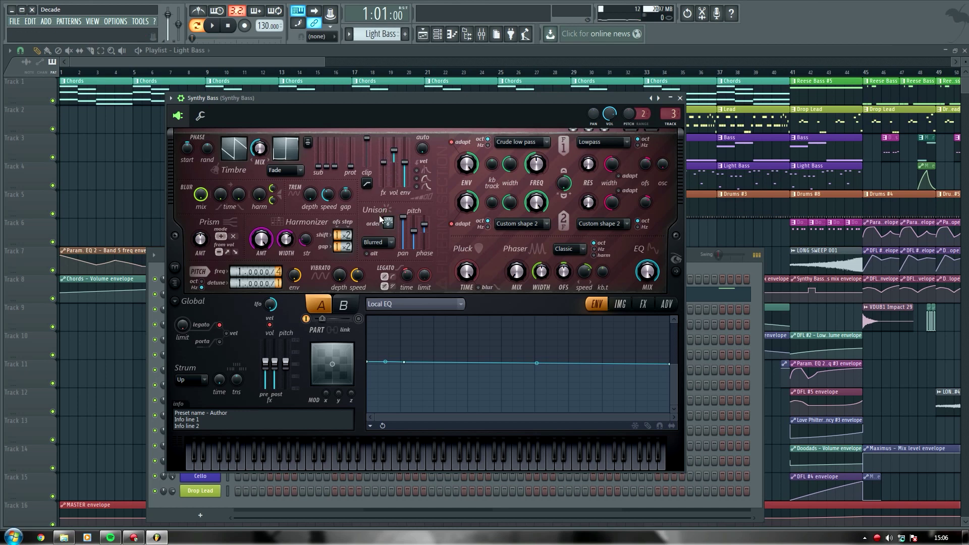
pyautogui.press('m')
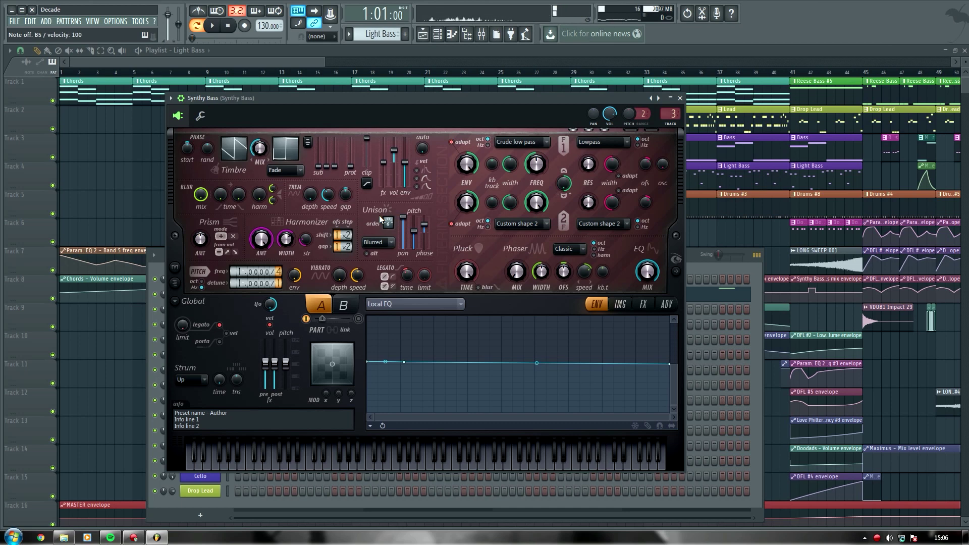
pyautogui.press('n')
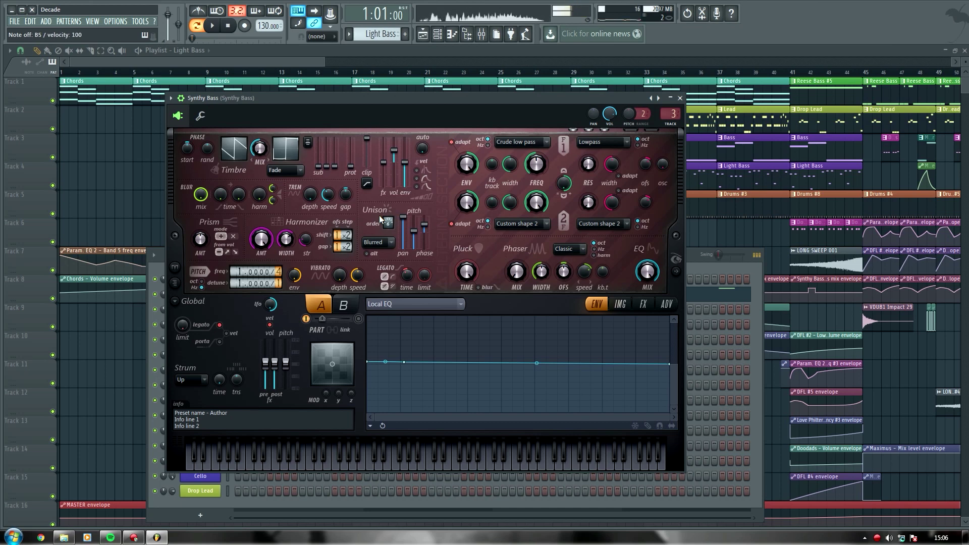
pyautogui.press(',')
pyautogui.press('l')
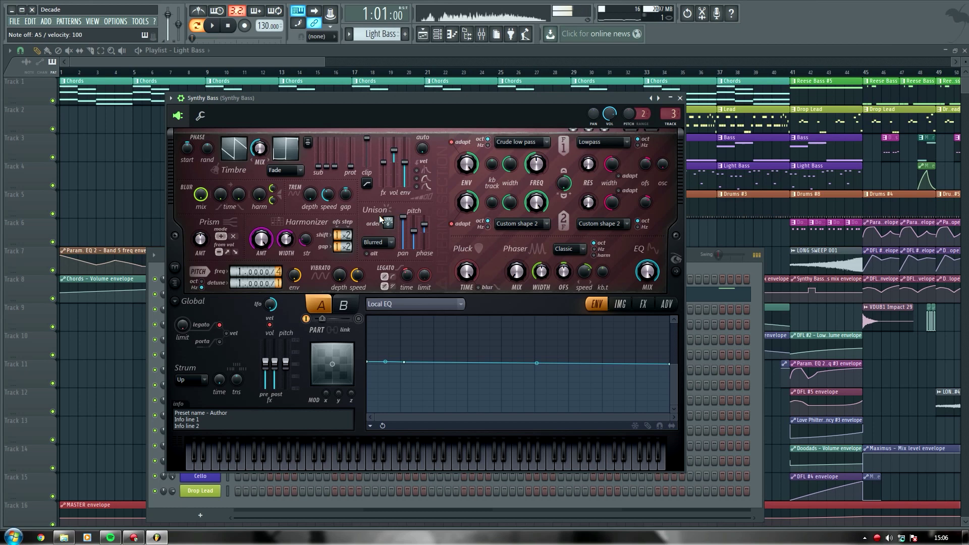
pyautogui.press('c')
pyautogui.press('m')
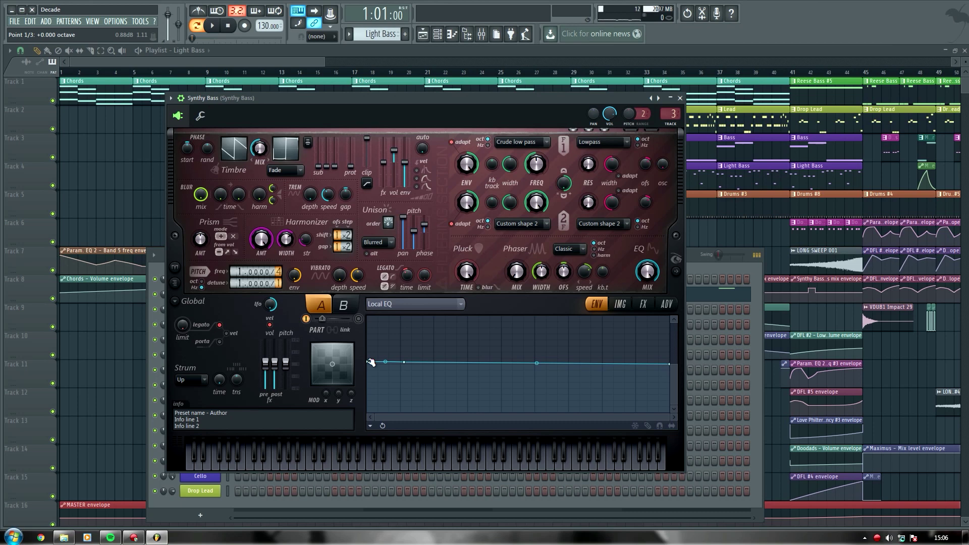
# Switch the Synthy Bass envelope view to Volume and play a test note to demonstrate the envelope's shape
pyautogui.click(422, 305)
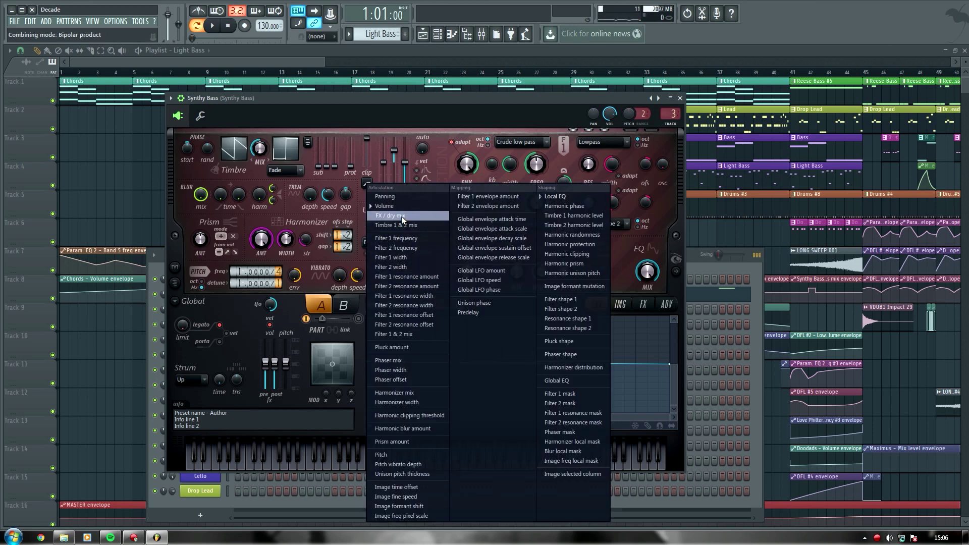
pyautogui.click(384, 206)
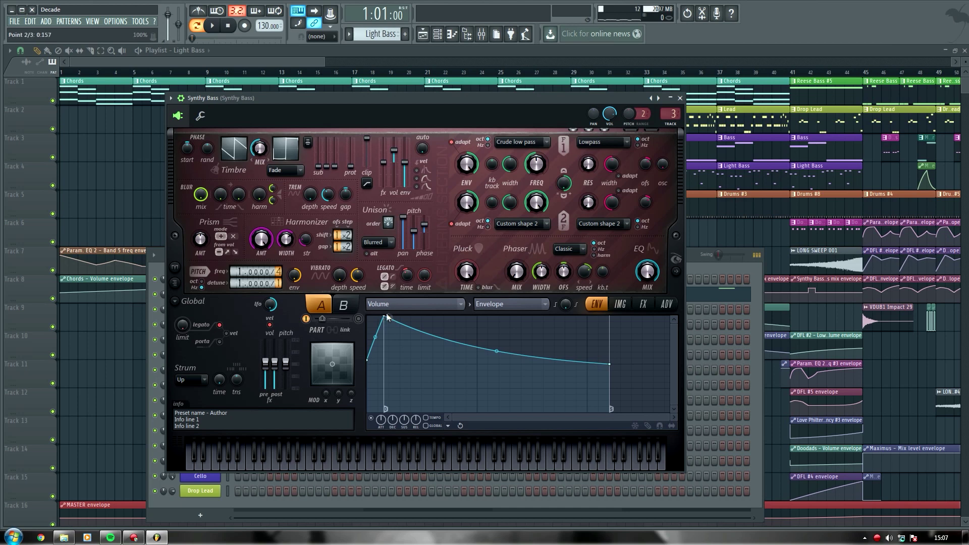
pyautogui.press('m')
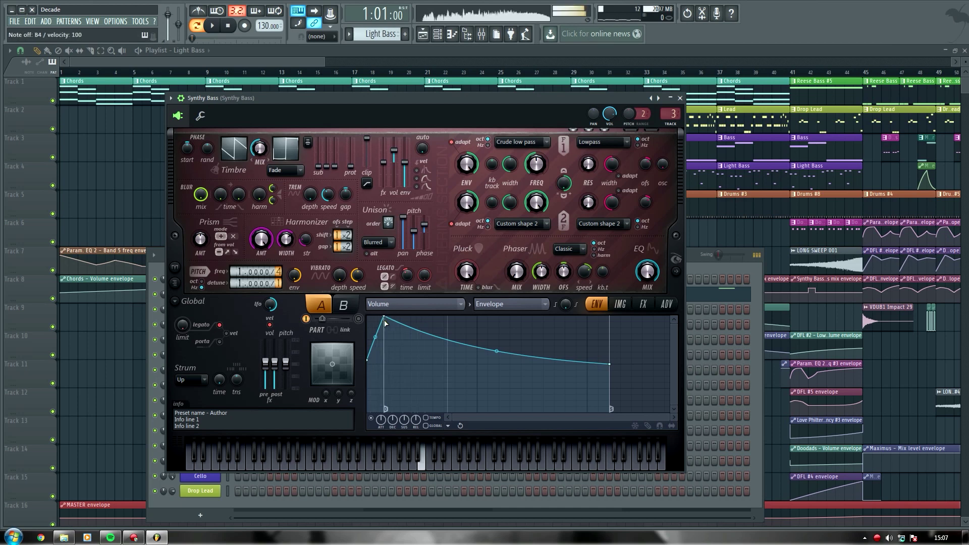
# Play further test notes at several pitches to hear the Synthy Bass sound with its Volume envelope in view
pyautogui.press('c')
pyautogui.press('m')
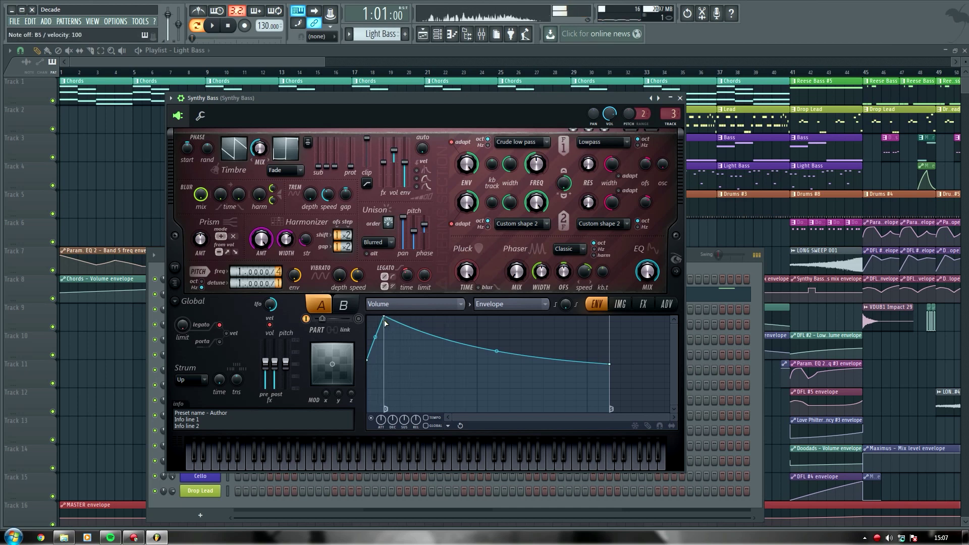
pyautogui.press('n')
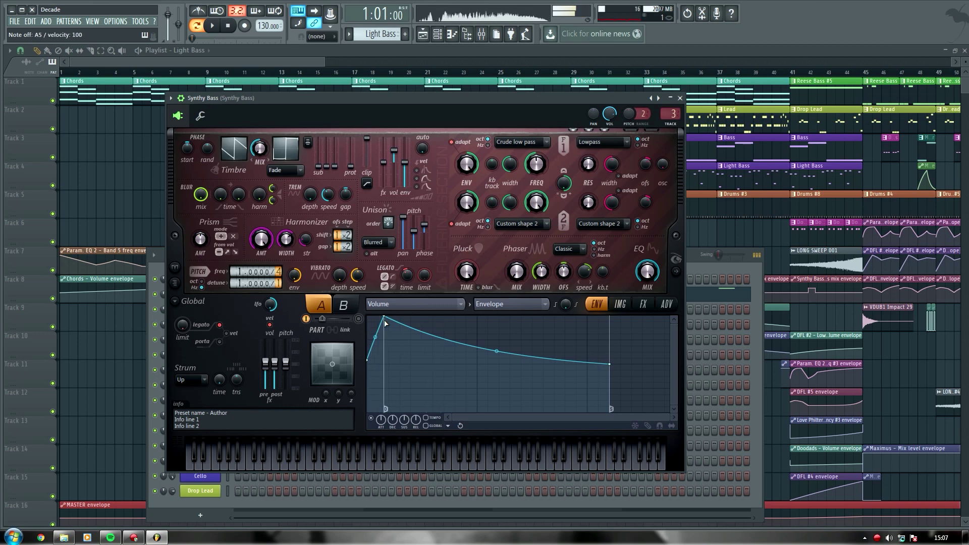
pyautogui.press('w')
pyautogui.press('w')
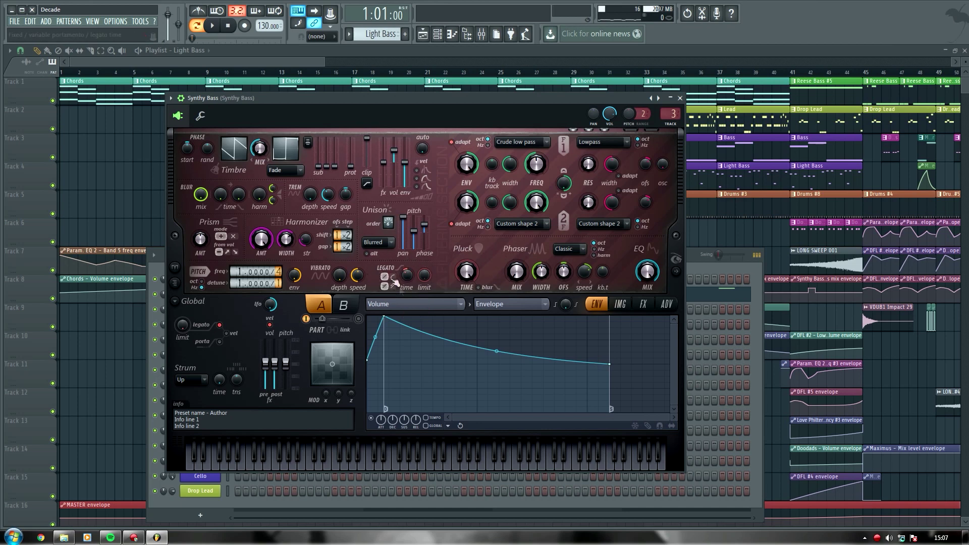
# Show the Synthy Bass effects settings, expand the harmonics visualizer beside the plugin, and bring up the advanced unit order
pyautogui.click(643, 304)
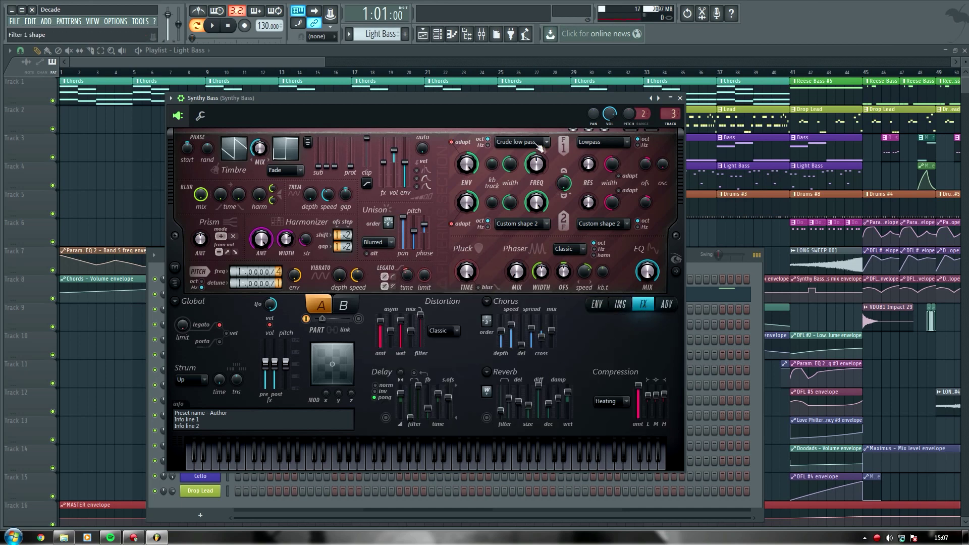
pyautogui.click(676, 271)
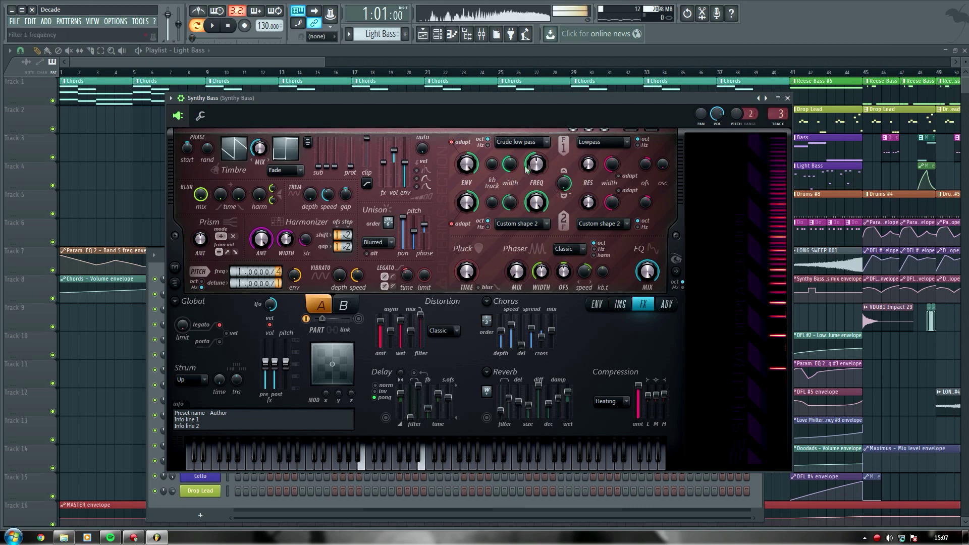
pyautogui.click(666, 304)
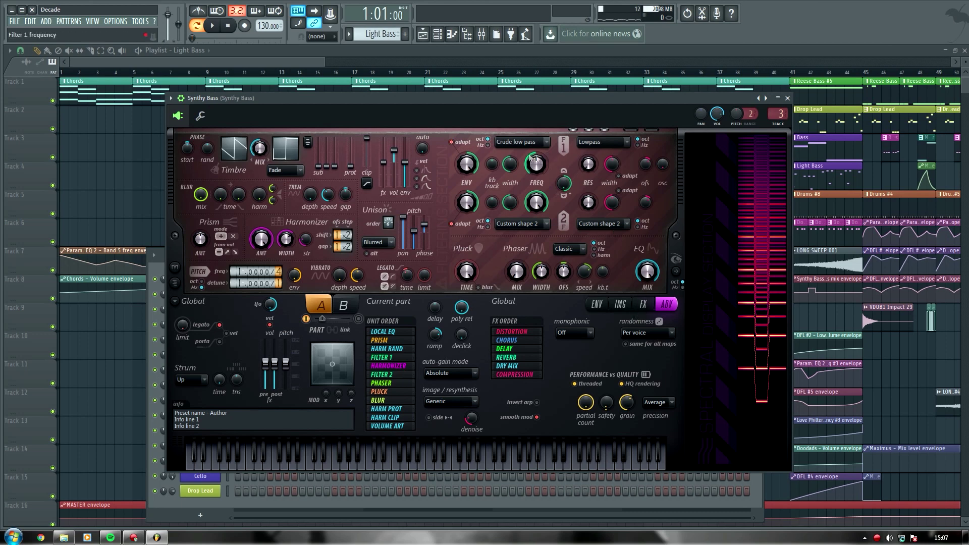
# Place the Harmonizer ahead of Filter 1 in the unit order, play test notes for comparison, and restore the original order
pyautogui.moveTo(386, 358); pyautogui.dragTo(395, 370)
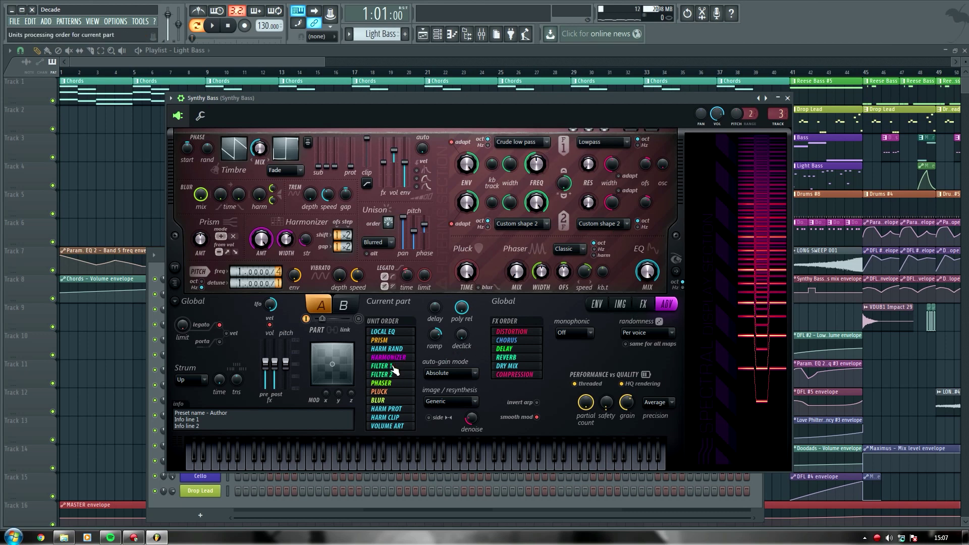
pyautogui.press('m')
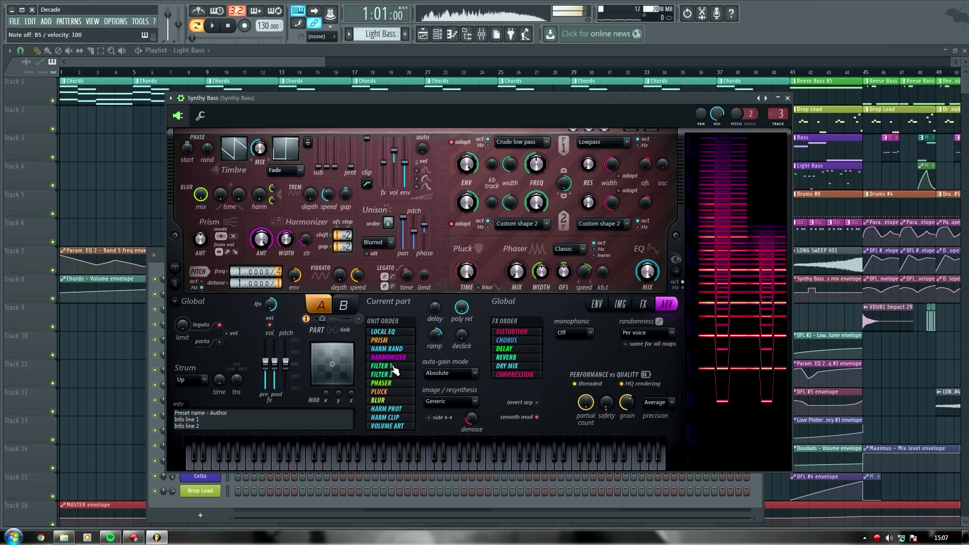
pyautogui.press('m')
pyautogui.press('u')
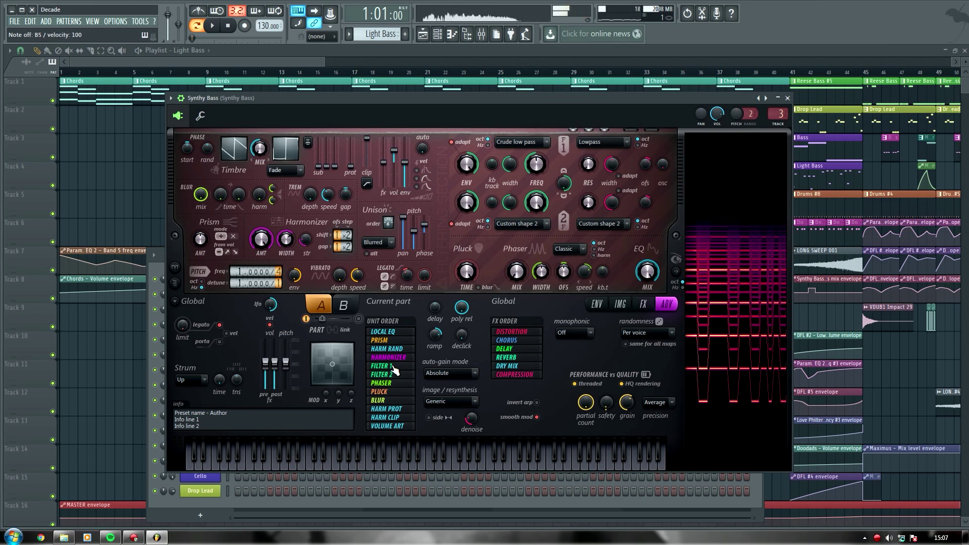
pyautogui.moveTo(398, 360); pyautogui.dragTo(399, 370)
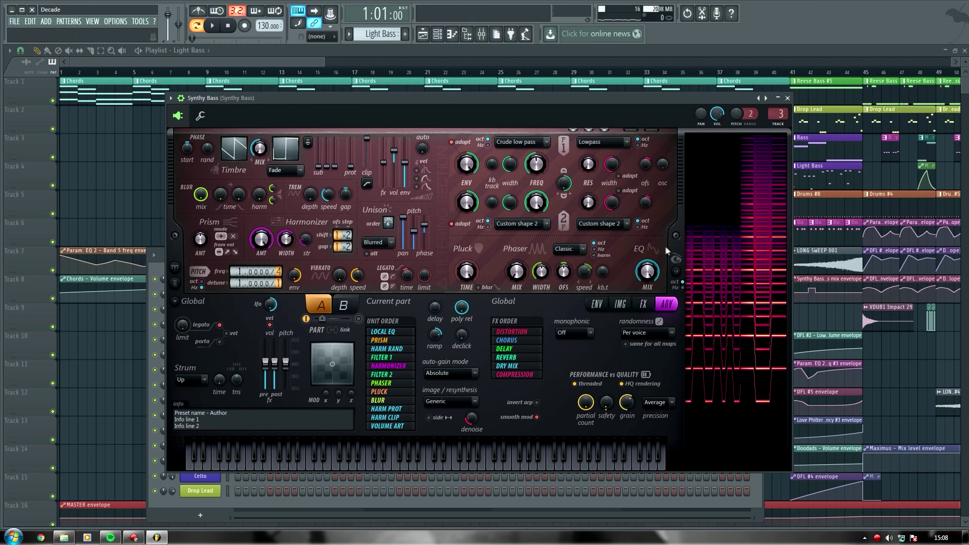
# Show the Synthy Bass effects settings and available compression types, keeping Heating, and close the plugin and channel rack
pyautogui.click(620, 303)
pyautogui.click(643, 303)
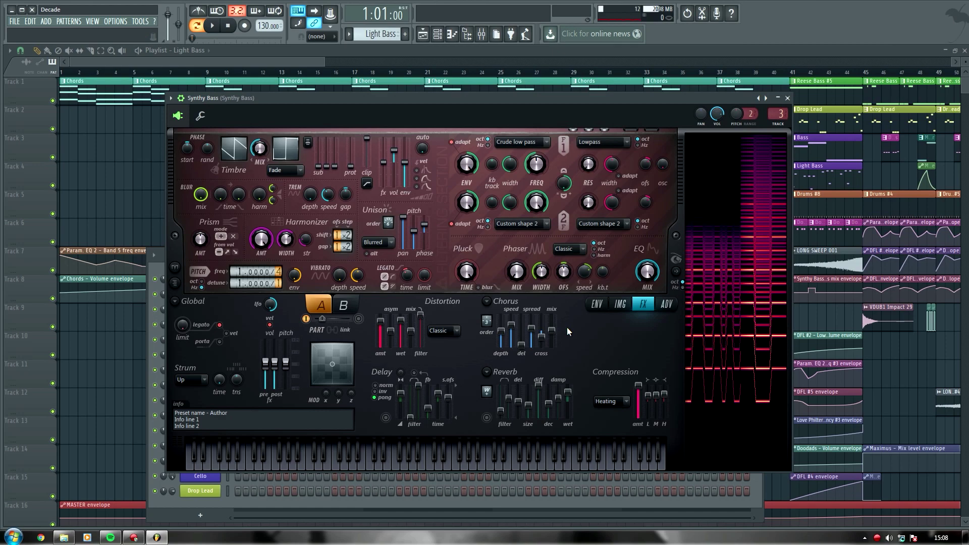
pyautogui.moveTo(474, 101)
pyautogui.mouseDown()
pyautogui.moveTo(494, 418)
pyautogui.moveTo(462, 91)
pyautogui.mouseUp()
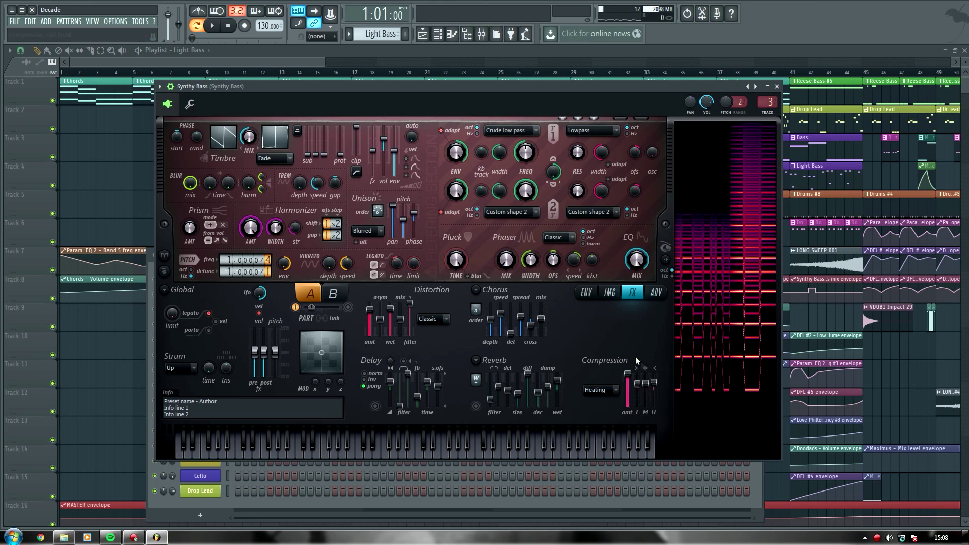
pyautogui.click(604, 390)
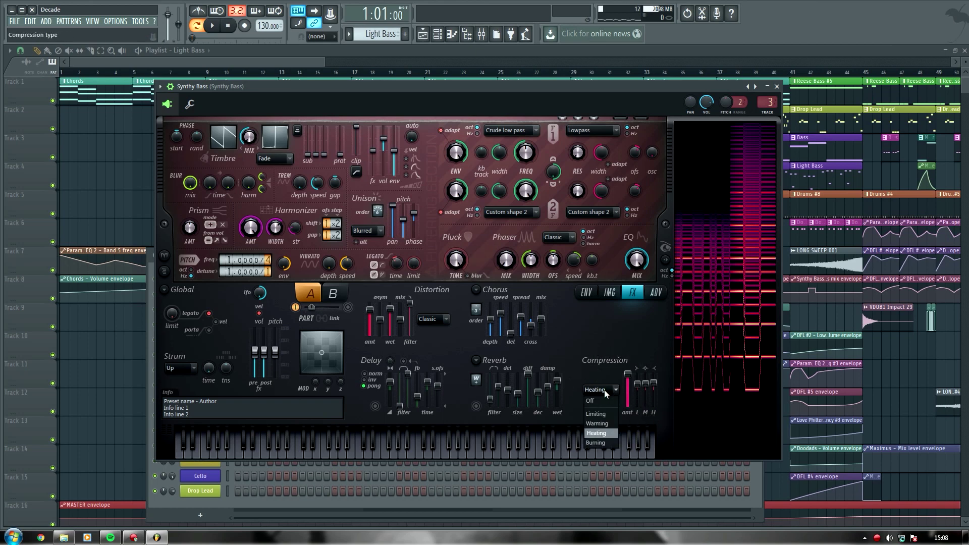
pyautogui.click(605, 390)
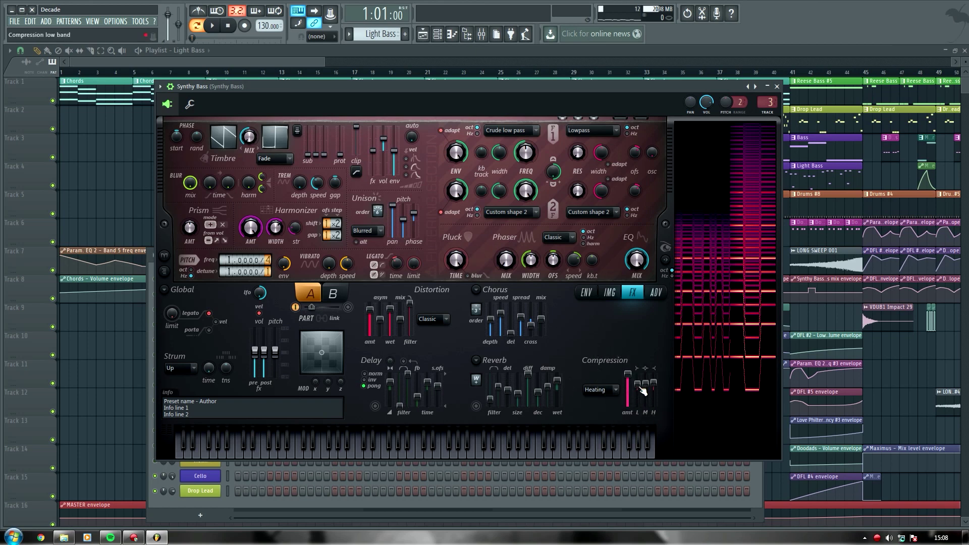
pyautogui.click(776, 86)
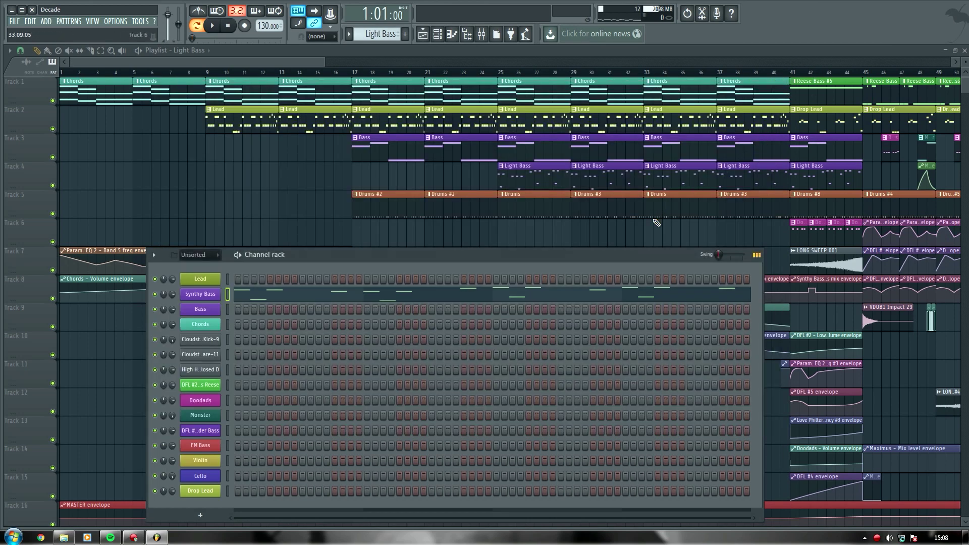
pyautogui.press('F6')
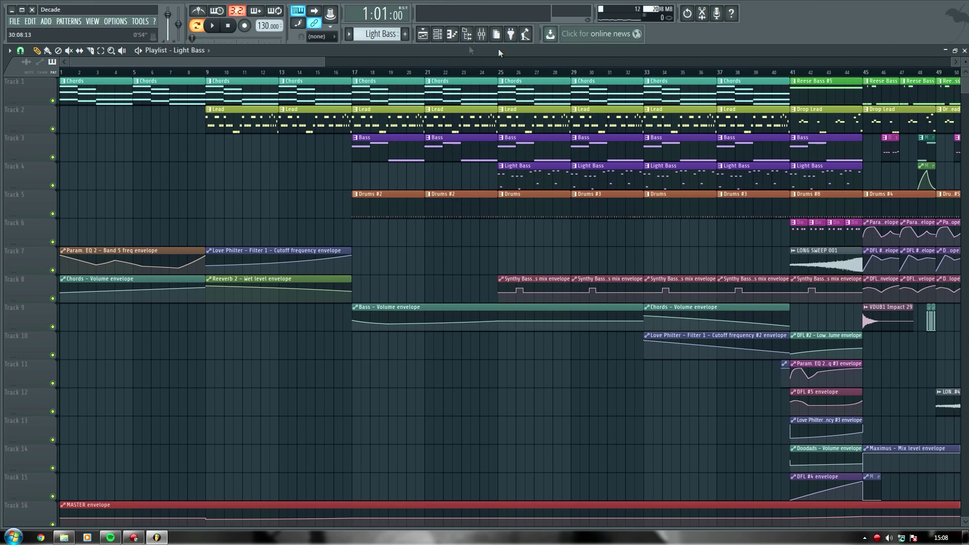
# Open the DFL #2 - Low Pass Reese patch from the channel rack, inspect its Sytrus synth, and close both windows
pyautogui.click(437, 34)
pyautogui.click(213, 385)
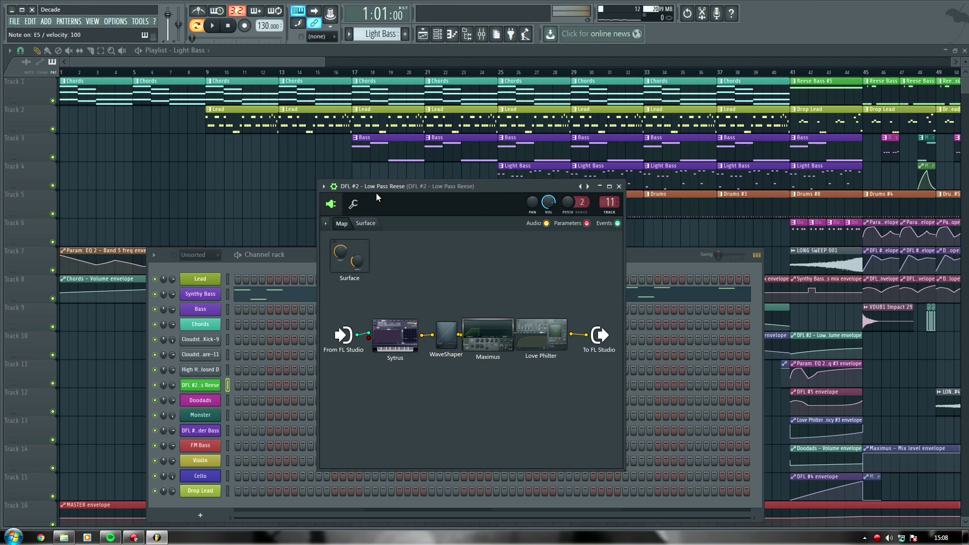
pyautogui.click(401, 341)
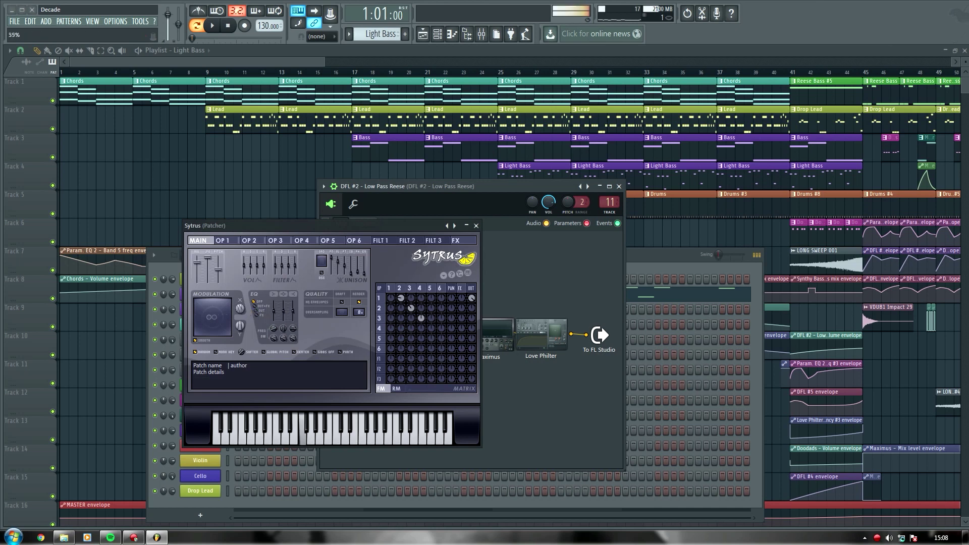
pyautogui.click(476, 225)
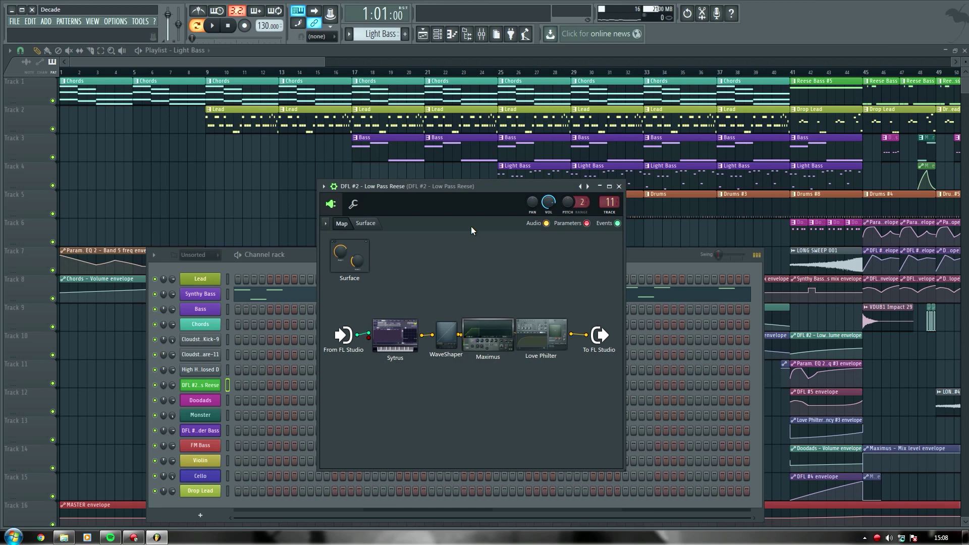
pyautogui.click(619, 186)
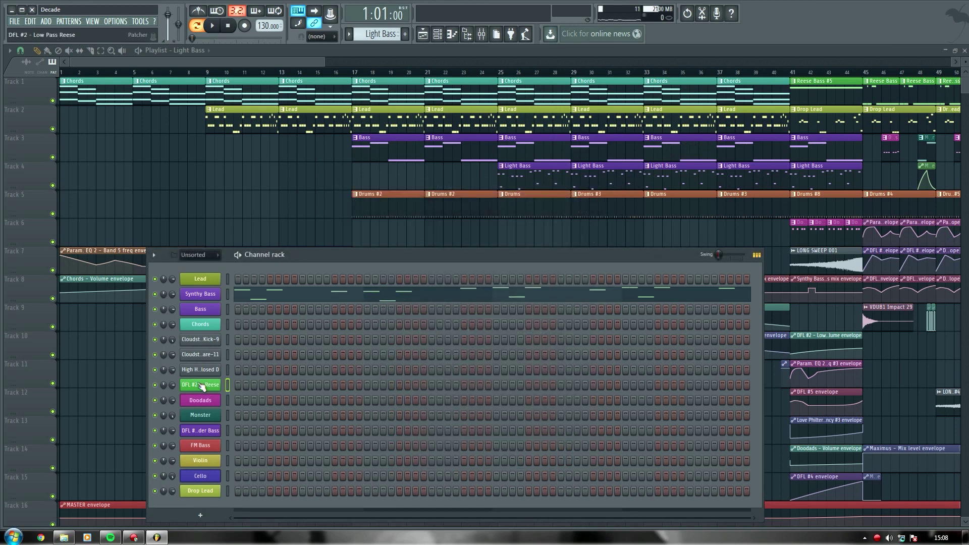
# Open the Doodads channel's plugin, play test notes with its Volume envelope in view, and close it
pyautogui.click(208, 402)
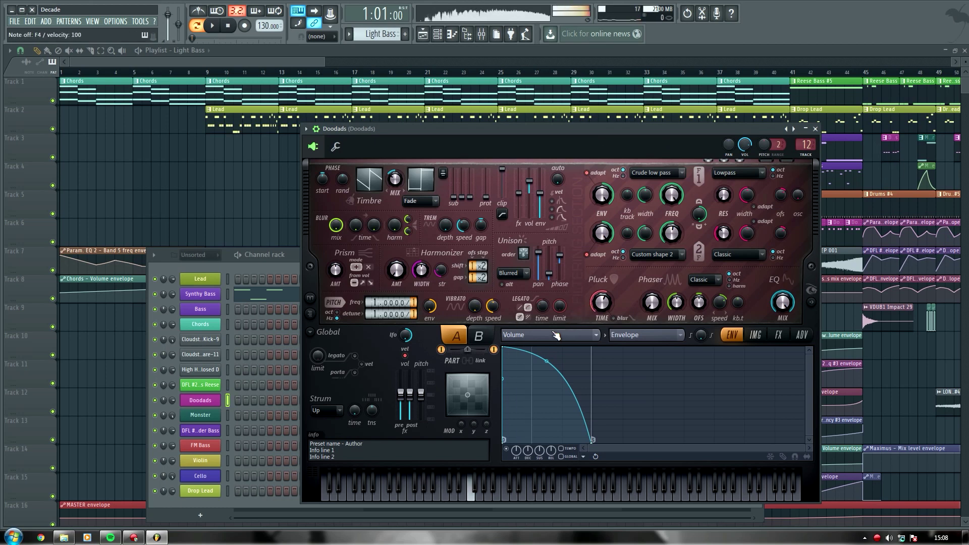
pyautogui.click(816, 129)
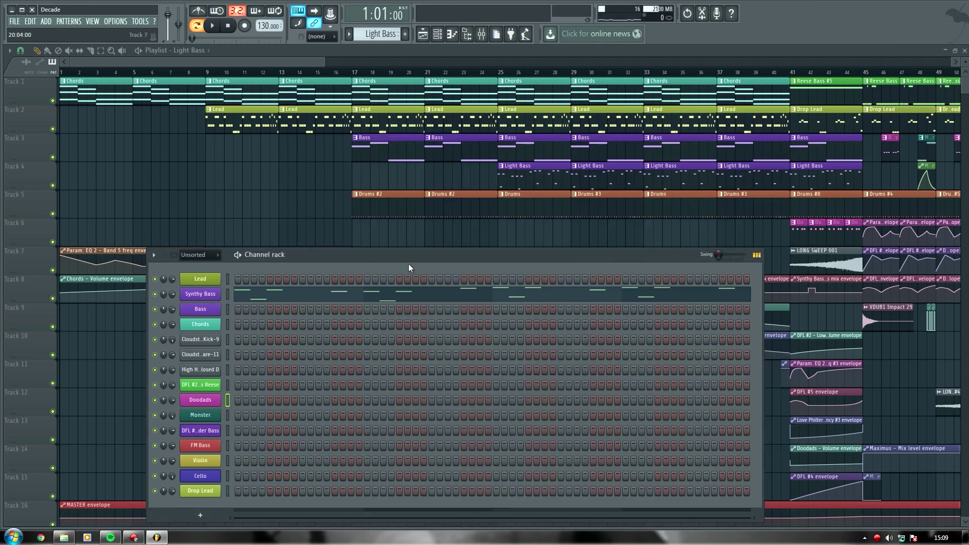
# Open the Monster channel's Serum plugin and audition the song briefly from bar 48, where the Monster clip sits
pyautogui.click(214, 415)
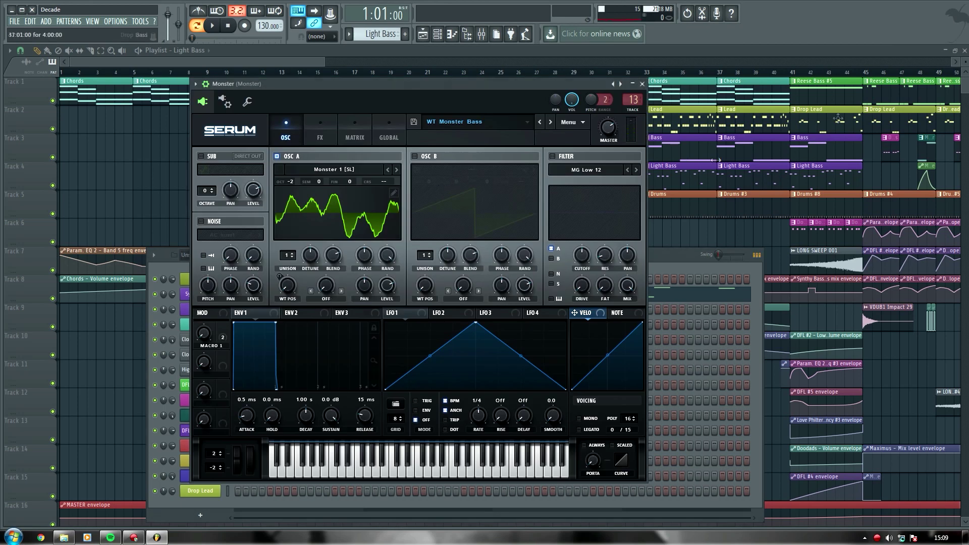
pyautogui.click(922, 73)
pyautogui.press('space')
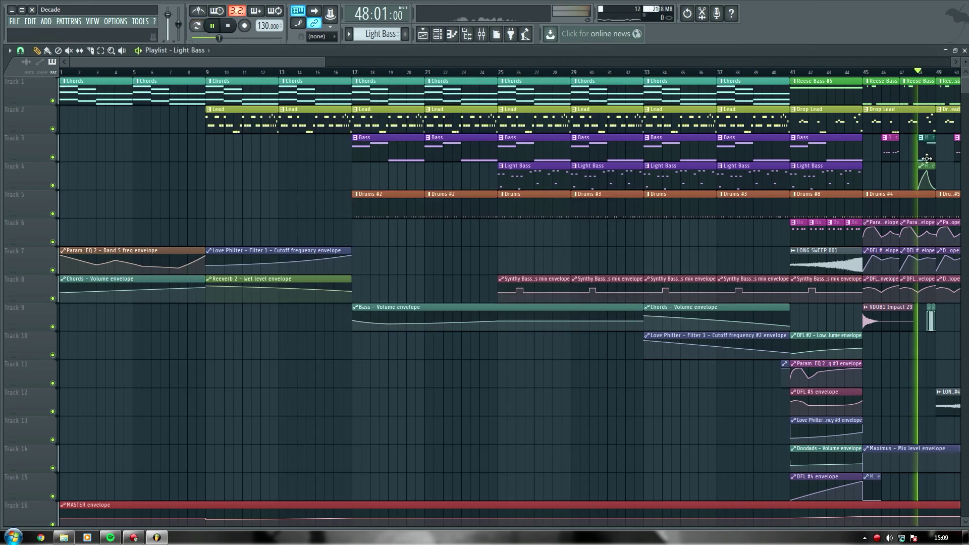
pyautogui.press('space')
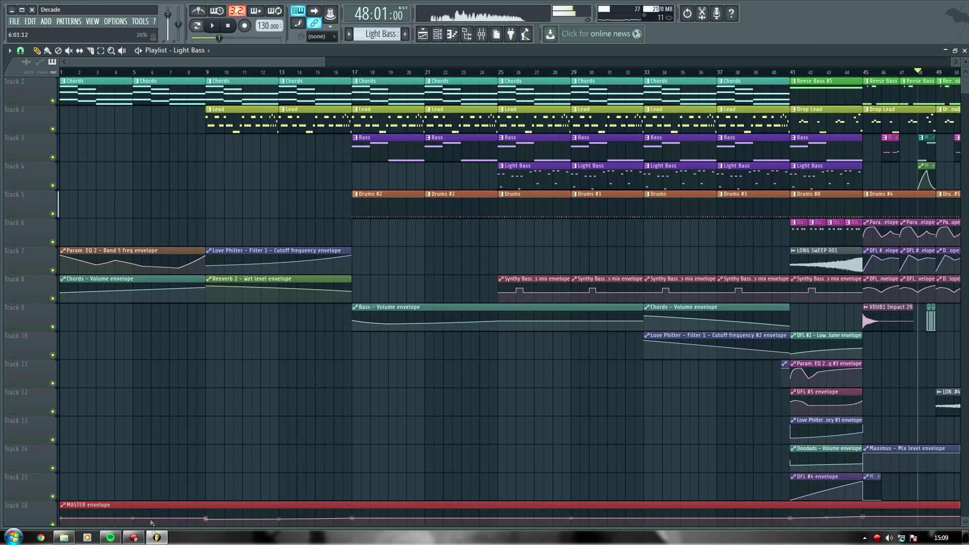
# Reopen the Monster channel's Serum plugin and sweep Macro 1 while playing a test note
pyautogui.click(438, 36)
pyautogui.click(209, 414)
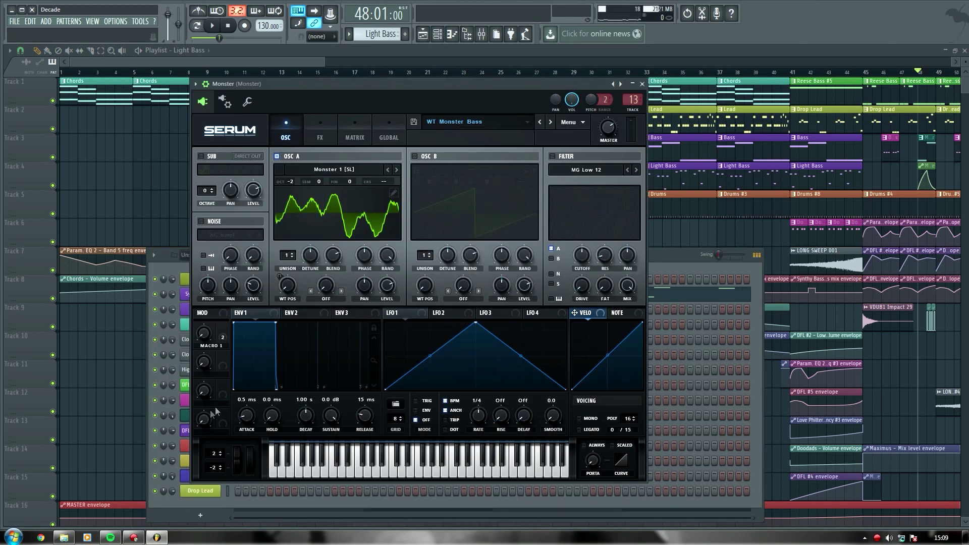
pyautogui.moveTo(205, 333); pyautogui.dragTo(219, 313)
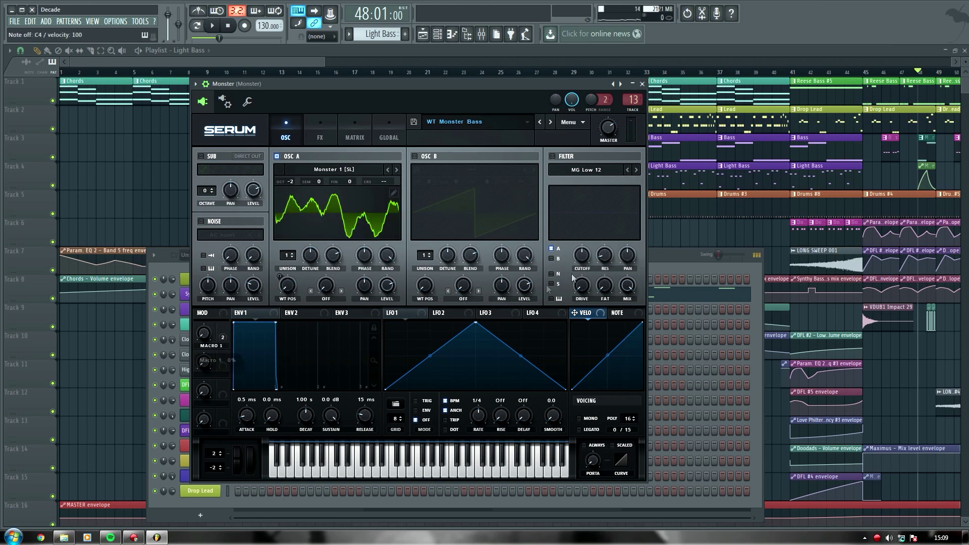
# Set the song position to 48:09, demonstrate Monster's Macro 1 again, and show its Hyper/Dimension and Distortion effects before closing Serum
pyautogui.click(928, 71)
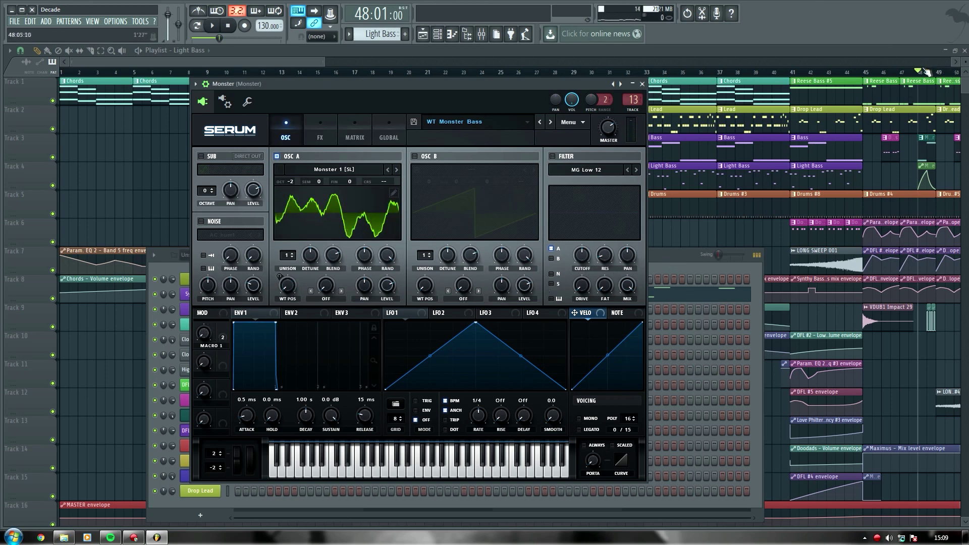
pyautogui.click(437, 33)
pyautogui.click(217, 414)
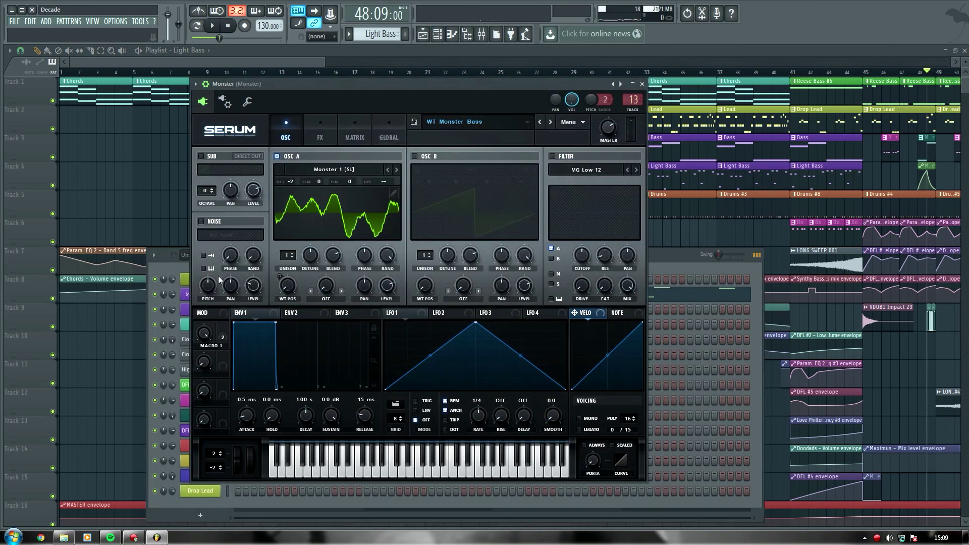
pyautogui.moveTo(207, 333)
pyautogui.mouseDown()
pyautogui.moveTo(209, 222)
pyautogui.moveTo(212, 328)
pyautogui.mouseUp()
pyautogui.click(327, 136)
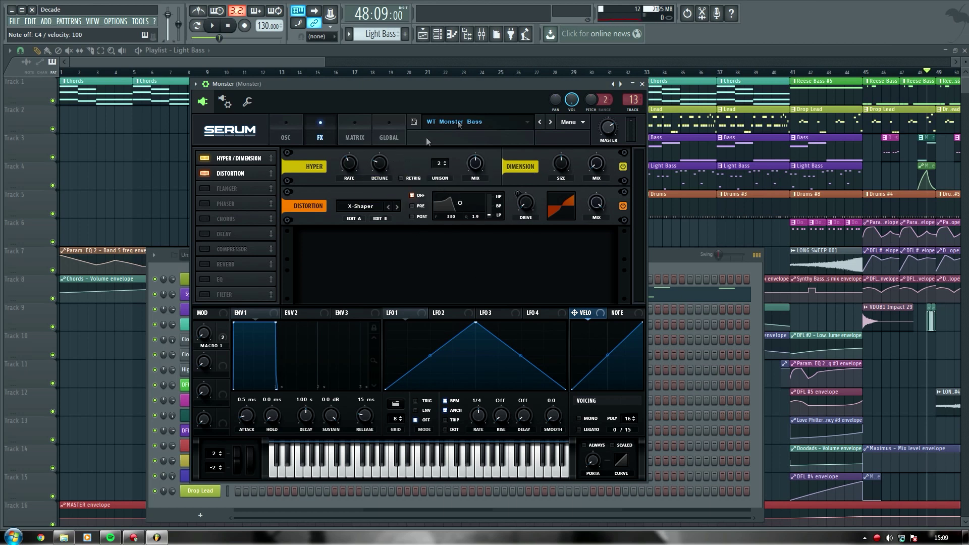
pyautogui.press('Escape')
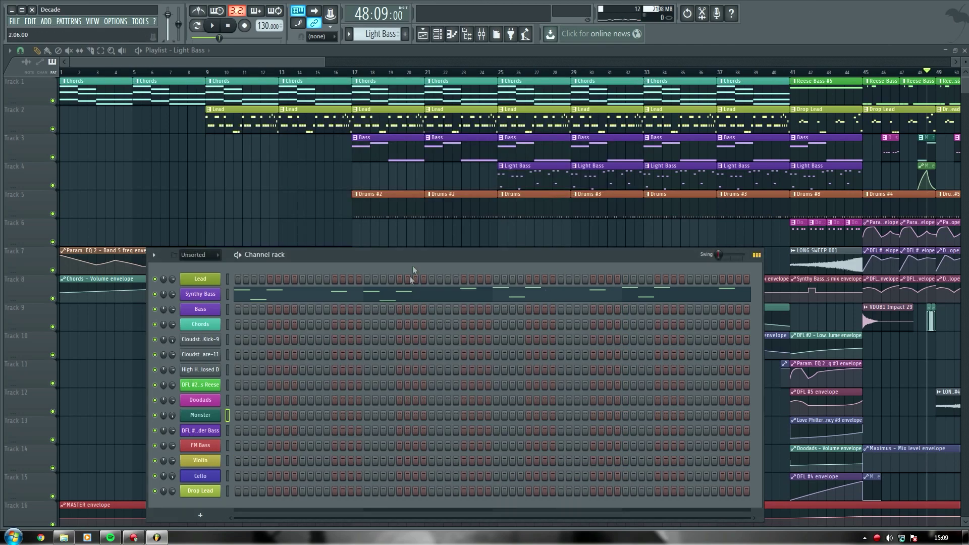
# Show the playlist's drop section, open the DFL #3 - Vocoder Bass patch to examine its Sytrus and Vocodex routing, and close it
pyautogui.moveTo(297, 61); pyautogui.dragTo(465, 66)
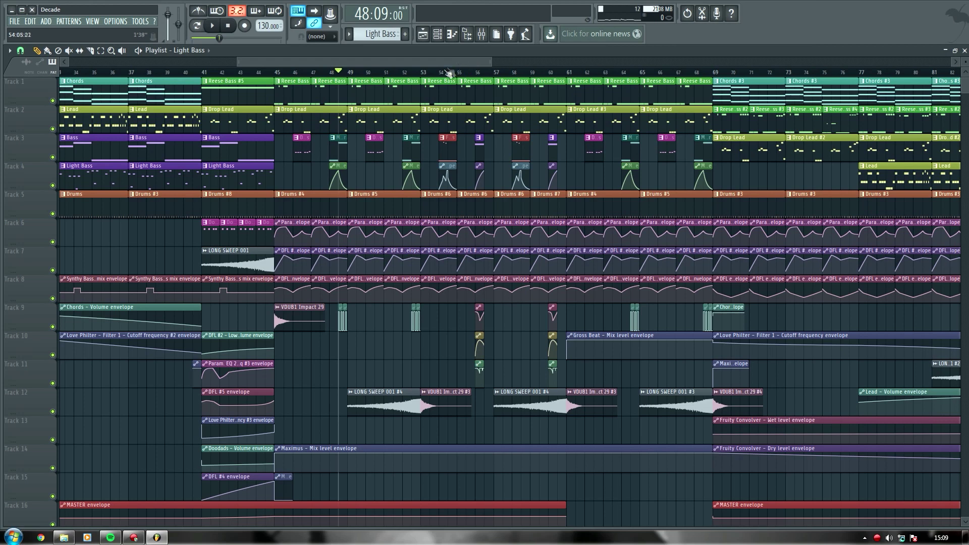
pyautogui.click(441, 35)
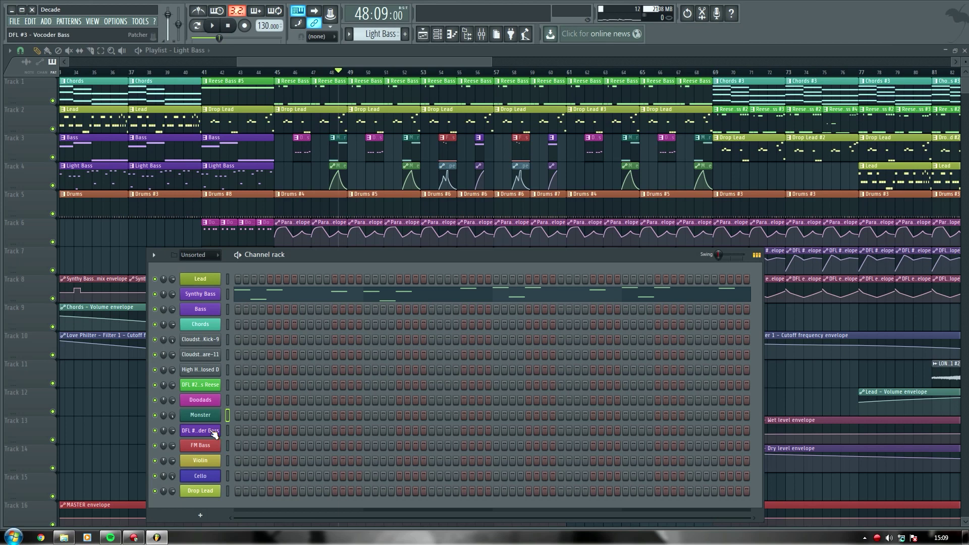
pyautogui.click(214, 432)
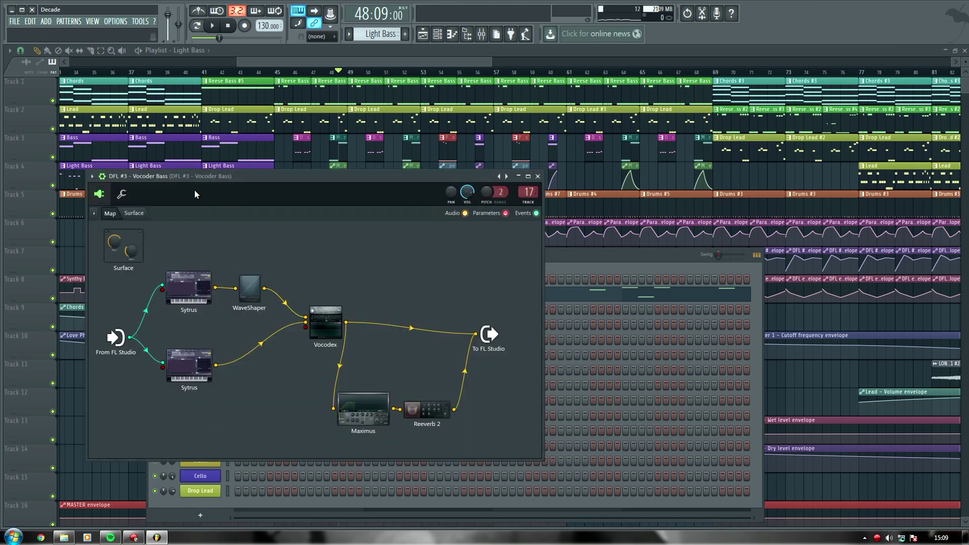
pyautogui.click(538, 177)
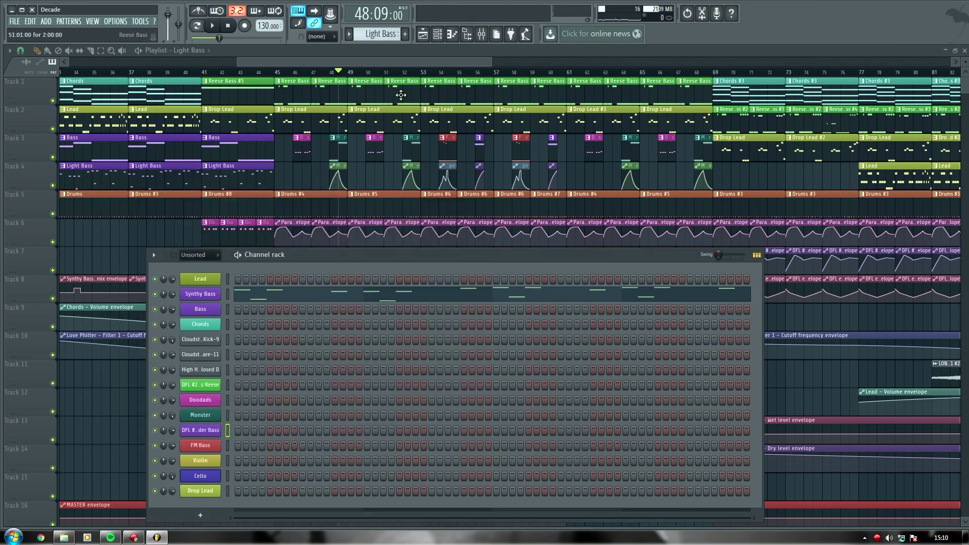
# Audition the song briefly from bar 54, where the FM Bass clip sits
pyautogui.press('F6')
pyautogui.click(438, 34)
pyautogui.click(442, 72)
pyautogui.scroll(4, 444, 76)
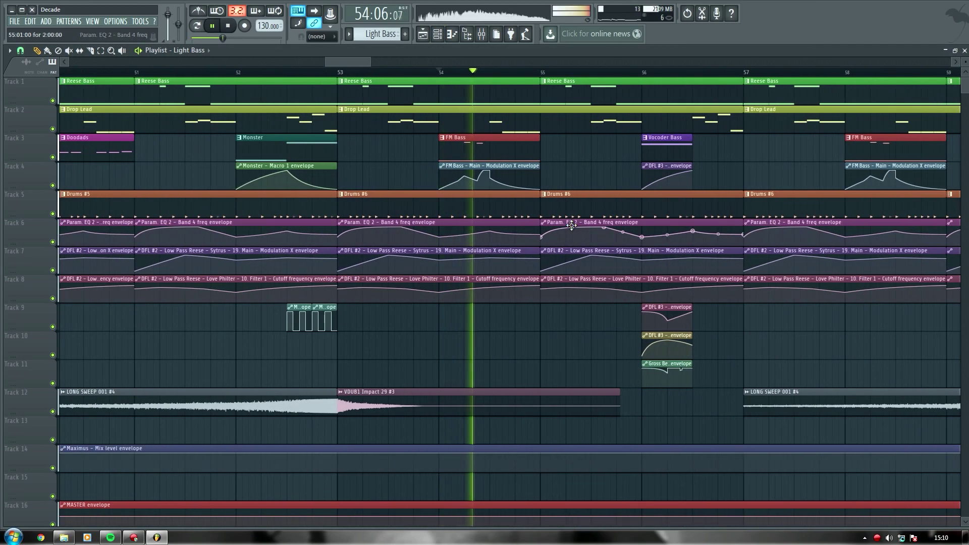
pyautogui.press('space')
# Open the FM Bass channel's Sytrus plugin, examine operators 1 to 3 and operator 1's Mod X modulation curve, and close it
pyautogui.click(437, 34)
pyautogui.click(200, 446)
pyautogui.moveTo(121, 255)
pyautogui.mouseDown()
pyautogui.moveTo(120, 220)
pyautogui.moveTo(120, 251)
pyautogui.mouseUp()
pyautogui.click(103, 189)
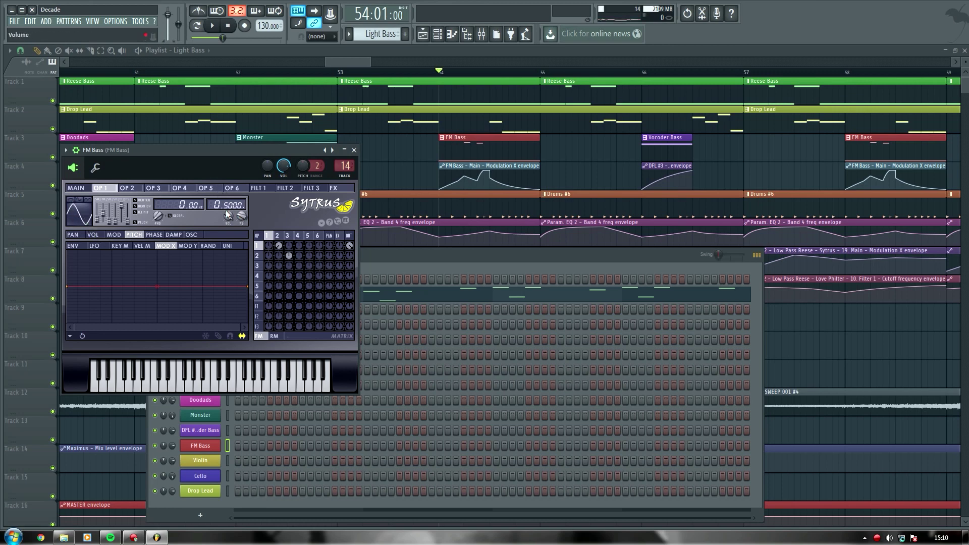
pyautogui.click(118, 235)
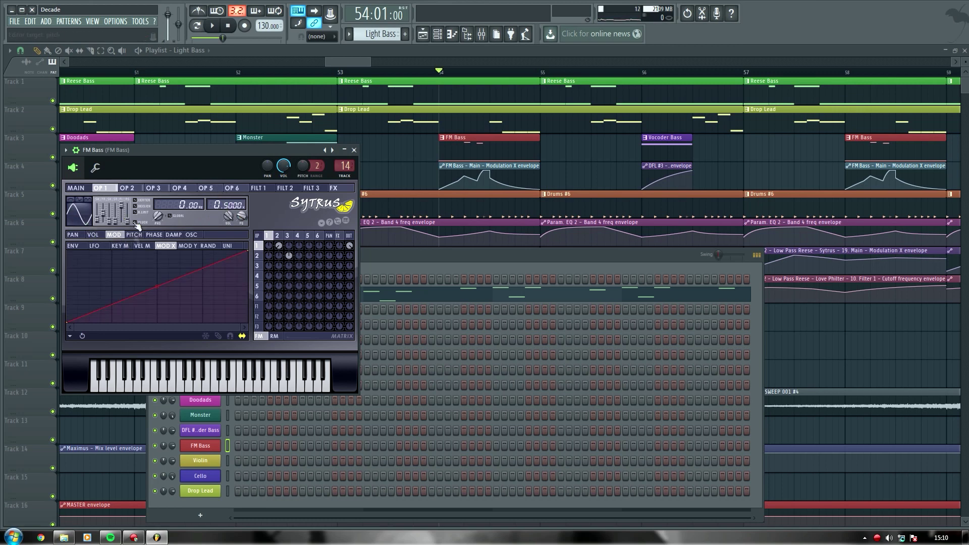
pyautogui.click(134, 188)
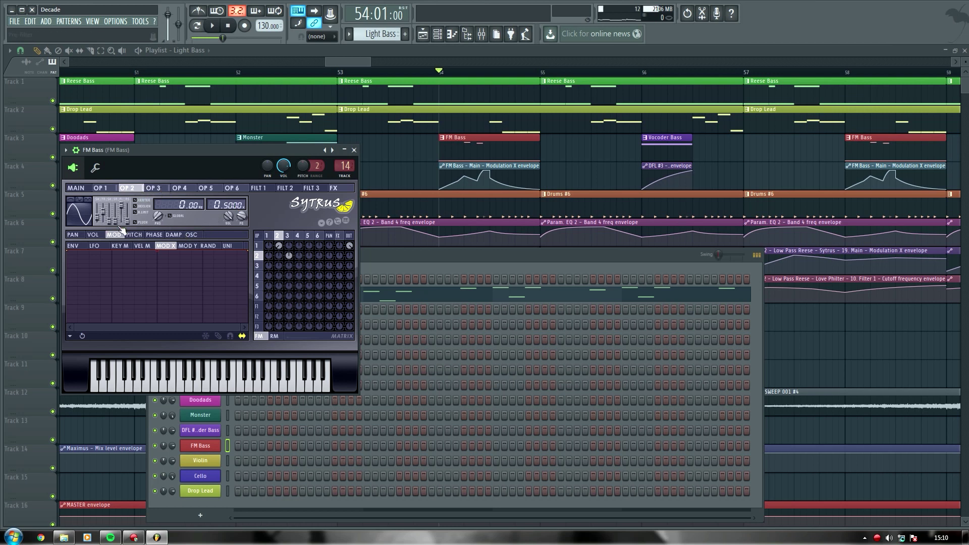
pyautogui.click(156, 188)
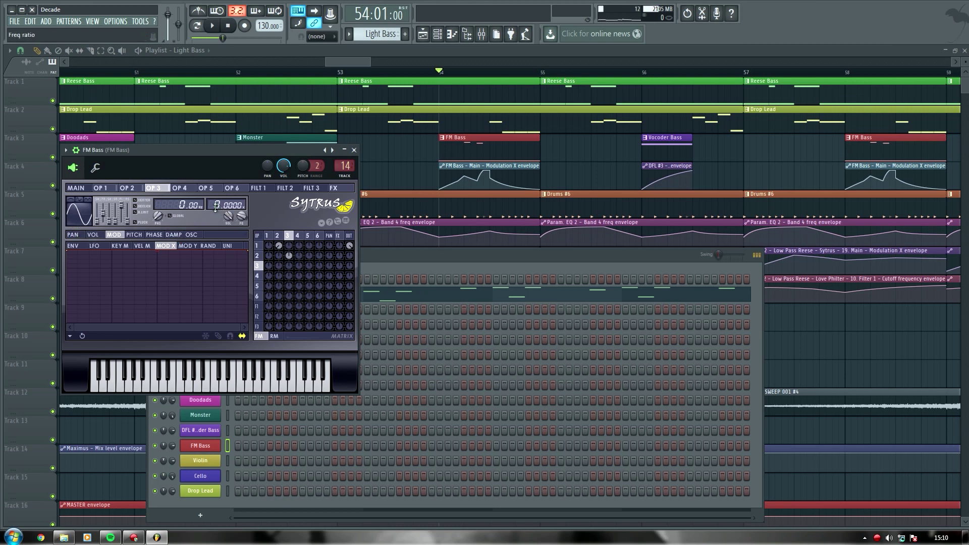
pyautogui.click(353, 150)
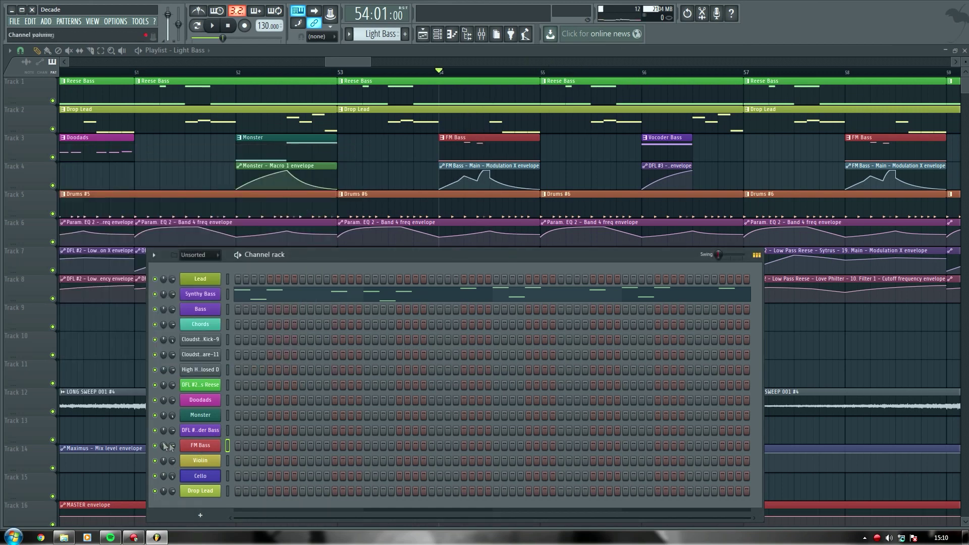
pyautogui.scroll(-5, 607, 66)
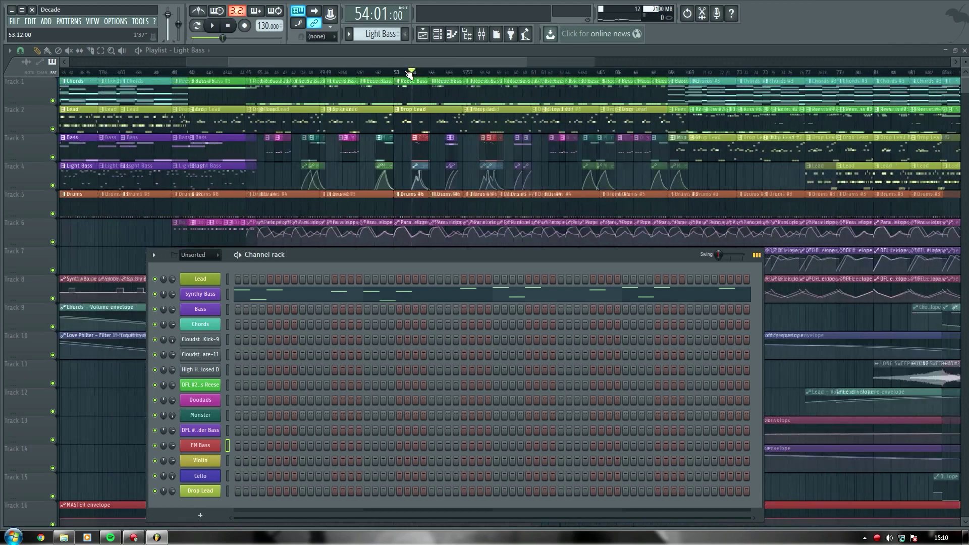
pyautogui.click(878, 75)
pyautogui.scroll(-3, 881, 74)
pyautogui.scroll(-1, 881, 74)
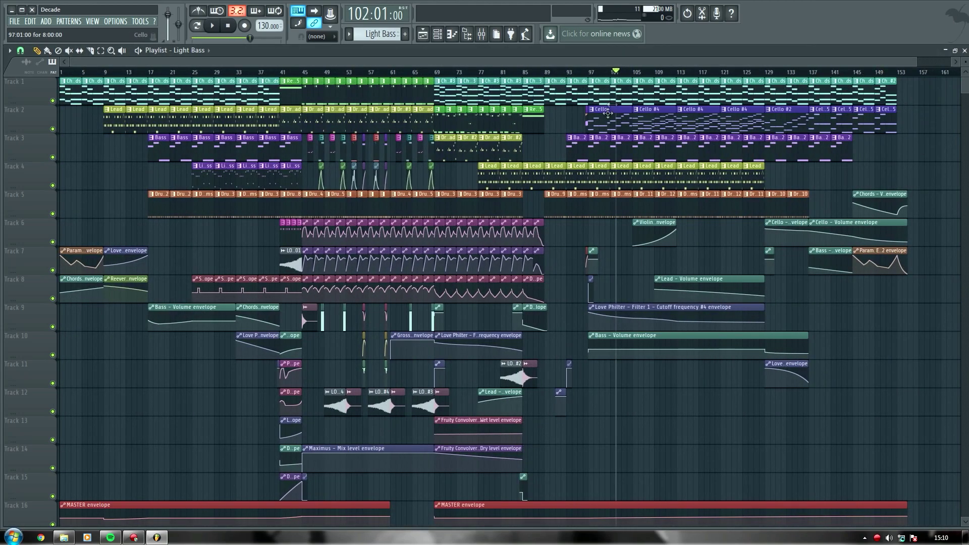
# Solo the Drop Lead's playlist track, audition it from bar 45, and restore all tracks before stopping playback
pyautogui.scroll(6, 423, 58)
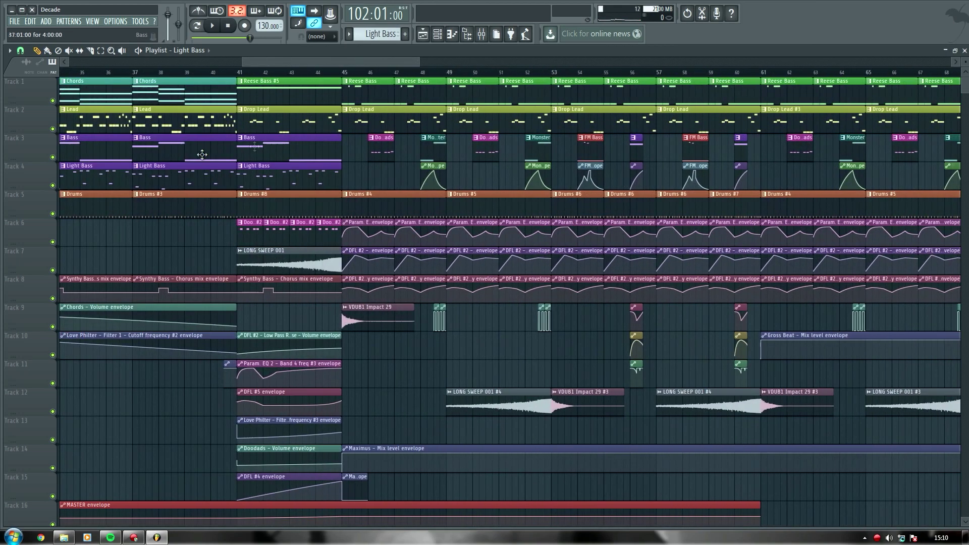
pyautogui.rightClick(53, 129)
pyautogui.click(342, 72)
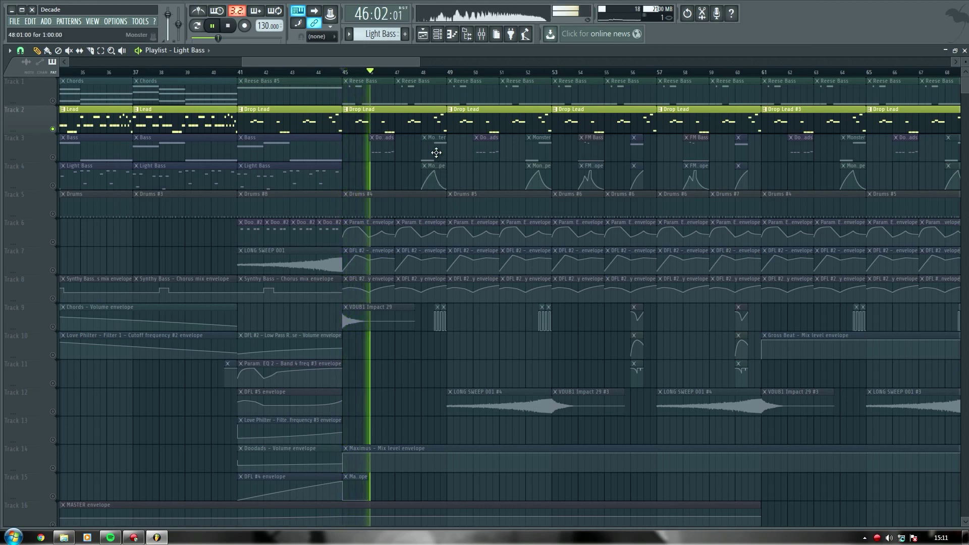
pyautogui.rightClick(54, 129)
pyautogui.press('space')
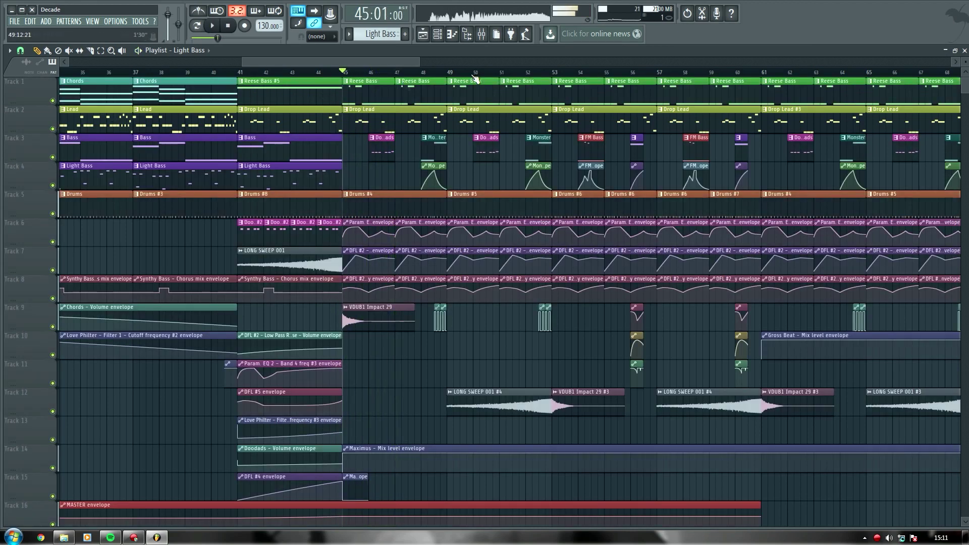
# Open the Drop Lead channel's Patcher and audition its Harmor and Serum layers with test notes
pyautogui.press('F6')
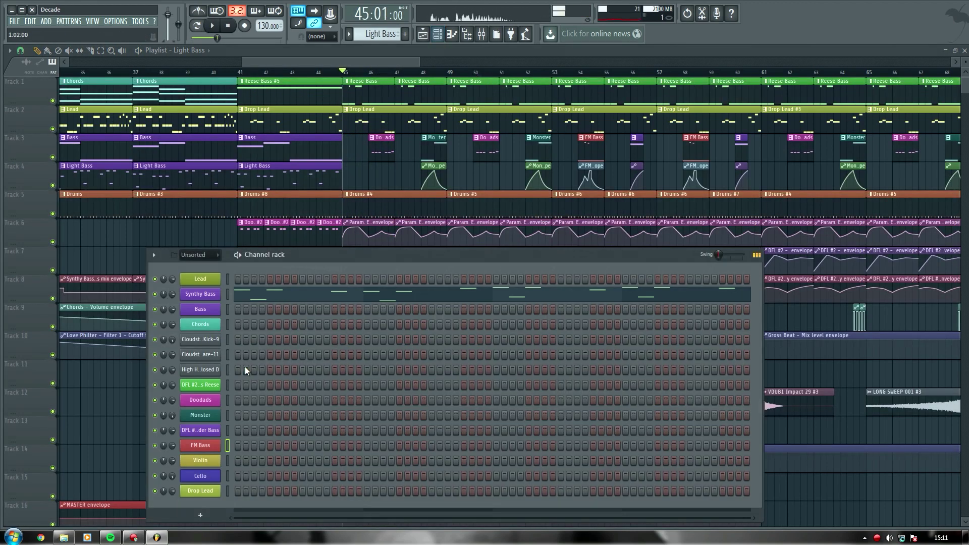
pyautogui.click(200, 491)
pyautogui.moveTo(245, 145); pyautogui.dragTo(562, 100)
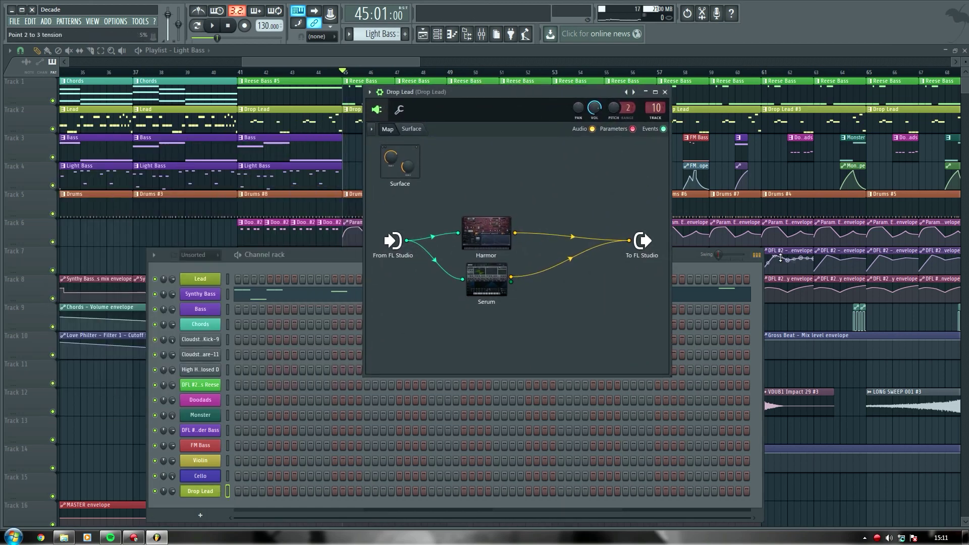
pyautogui.press('F6')
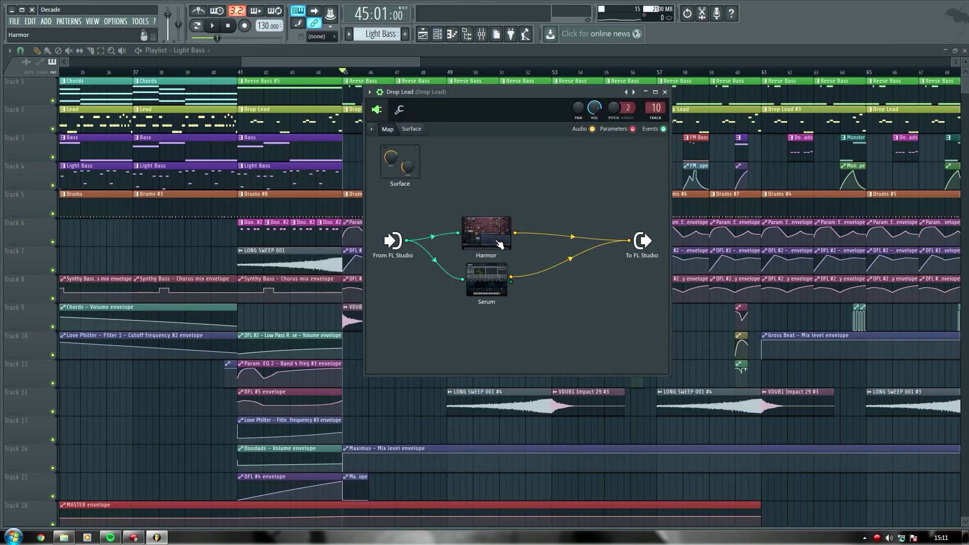
pyautogui.click(500, 244)
pyautogui.click(698, 226)
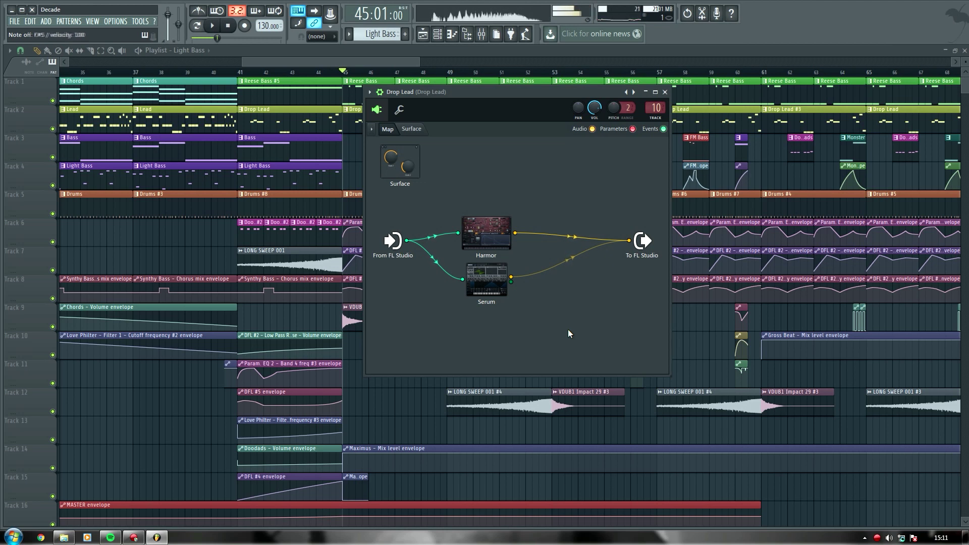
pyautogui.click(571, 257)
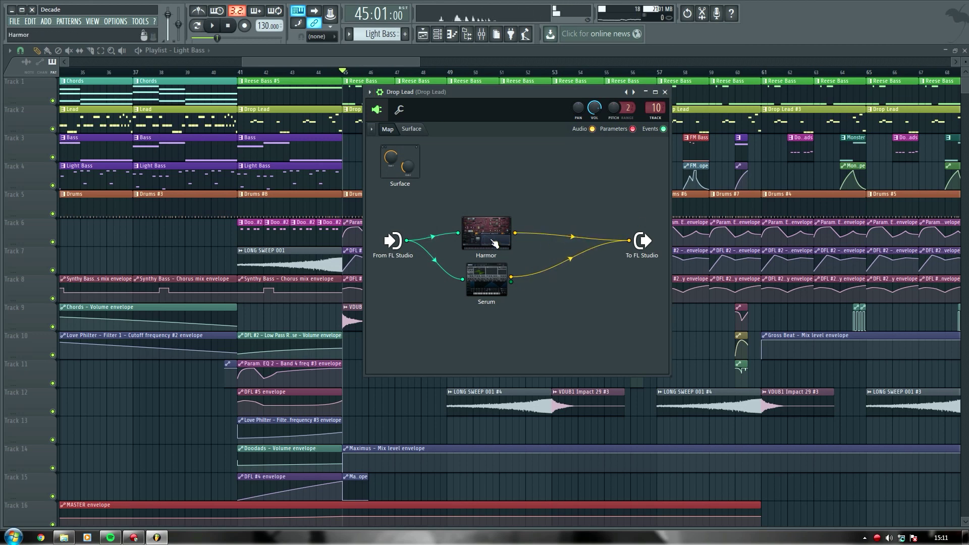
# Open Drop Lead's Harmor layer, compare parts A and B, examine the Harmonic unison pitch envelope and its target list, and close Harmor
pyautogui.doubleClick(492, 255)
pyautogui.moveTo(540, 224); pyautogui.dragTo(555, 113)
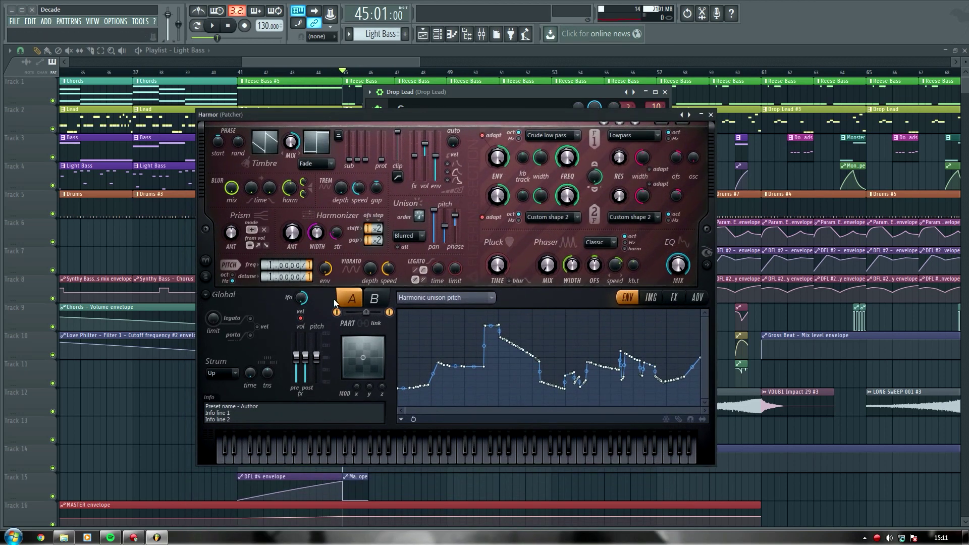
pyautogui.click(383, 302)
pyautogui.click(356, 299)
pyautogui.click(456, 301)
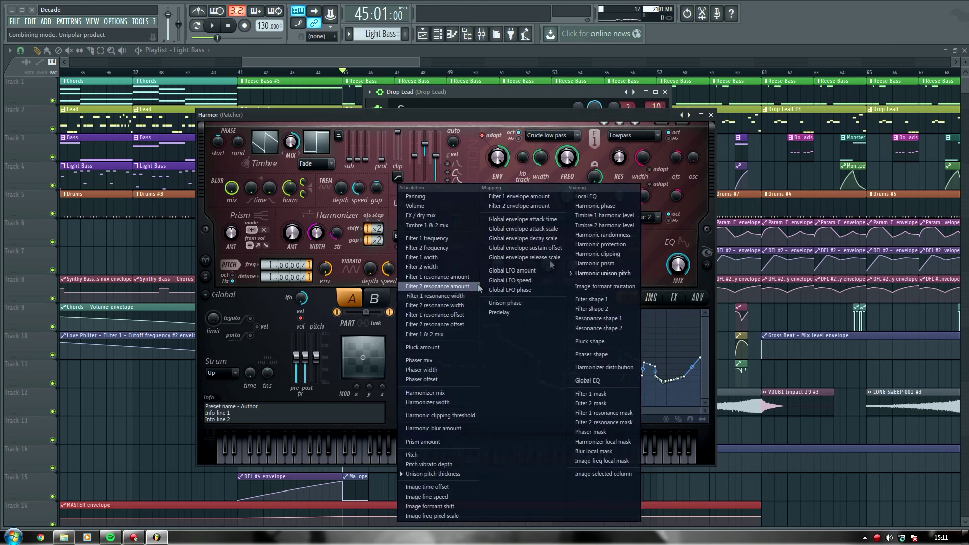
pyautogui.click(658, 248)
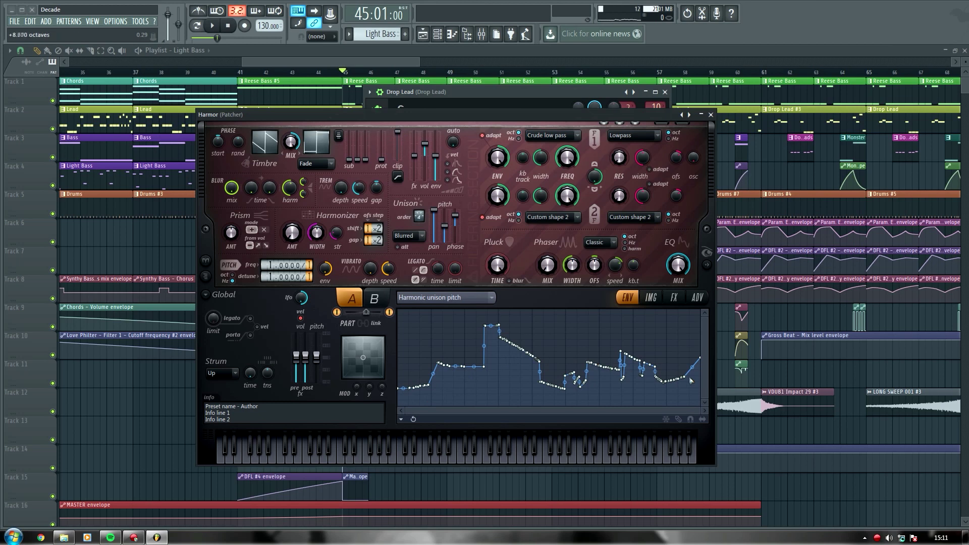
pyautogui.click(679, 419)
pyautogui.click(679, 419)
pyautogui.click(710, 115)
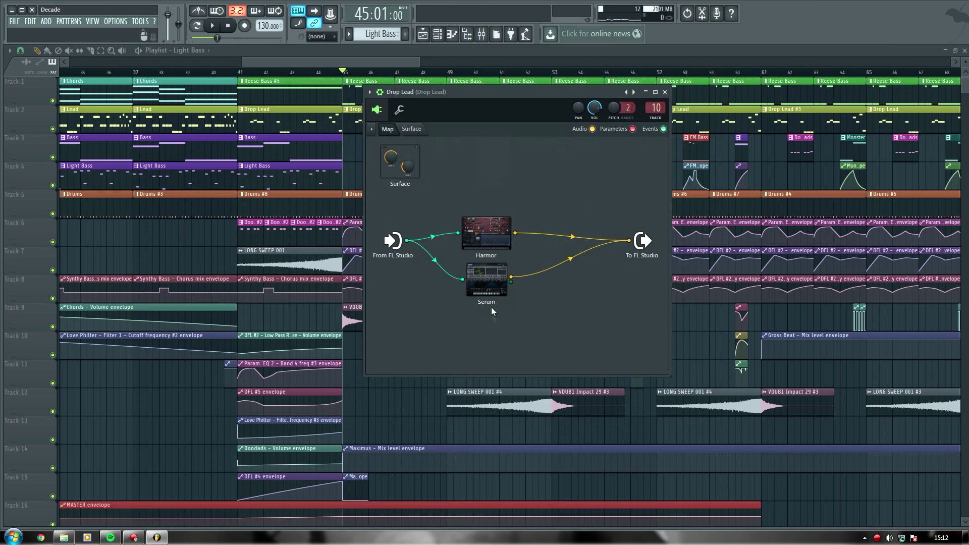
# Open Drop Lead's Serum layer to show its sub and 15-voice saw oscillator, and close both Serum and the Drop Lead patch
pyautogui.doubleClick(487, 283)
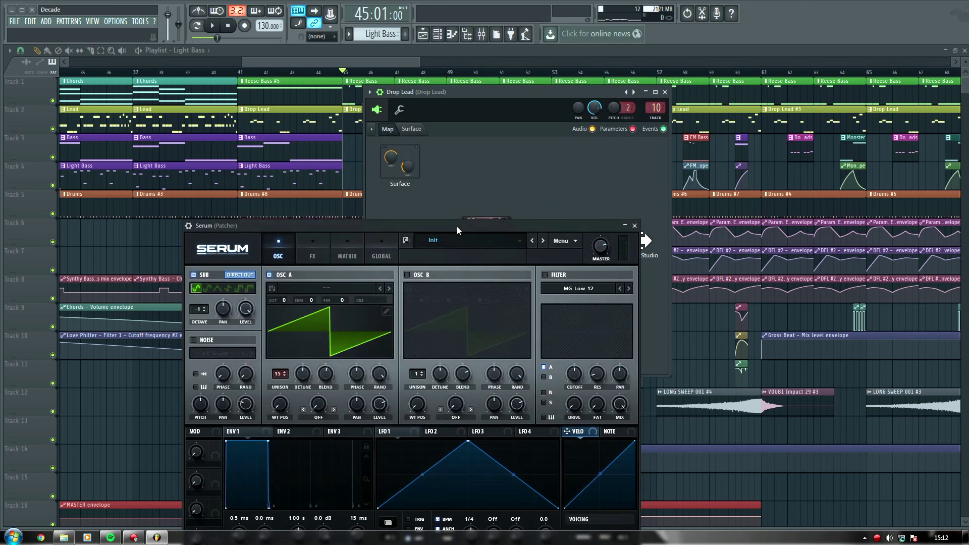
pyautogui.moveTo(457, 226); pyautogui.dragTo(523, 154)
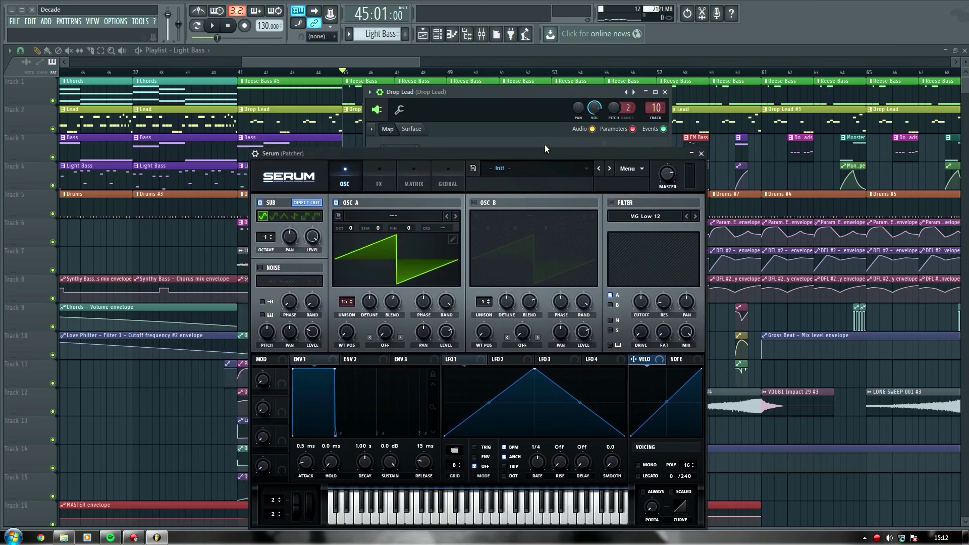
pyautogui.click(701, 154)
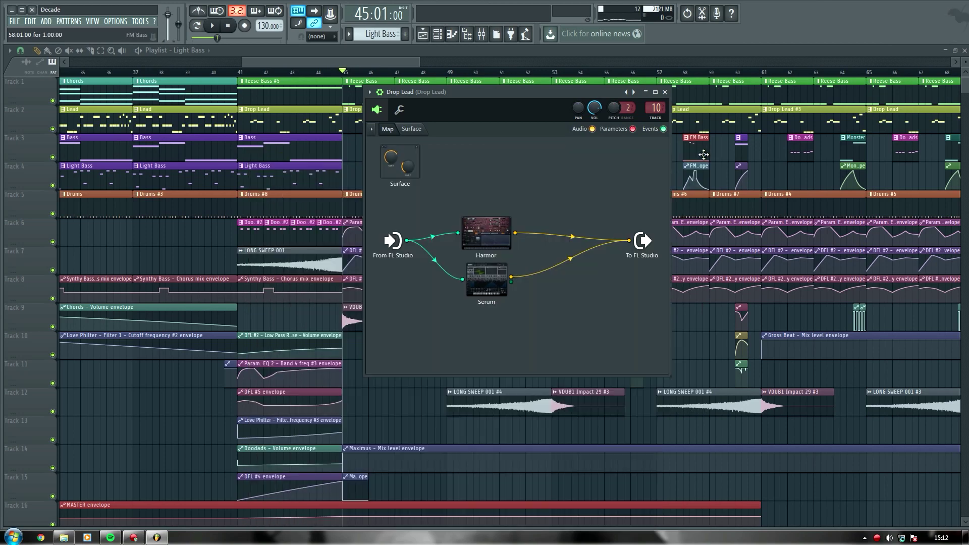
pyautogui.click(664, 92)
pyautogui.scroll(-2, 725, 76)
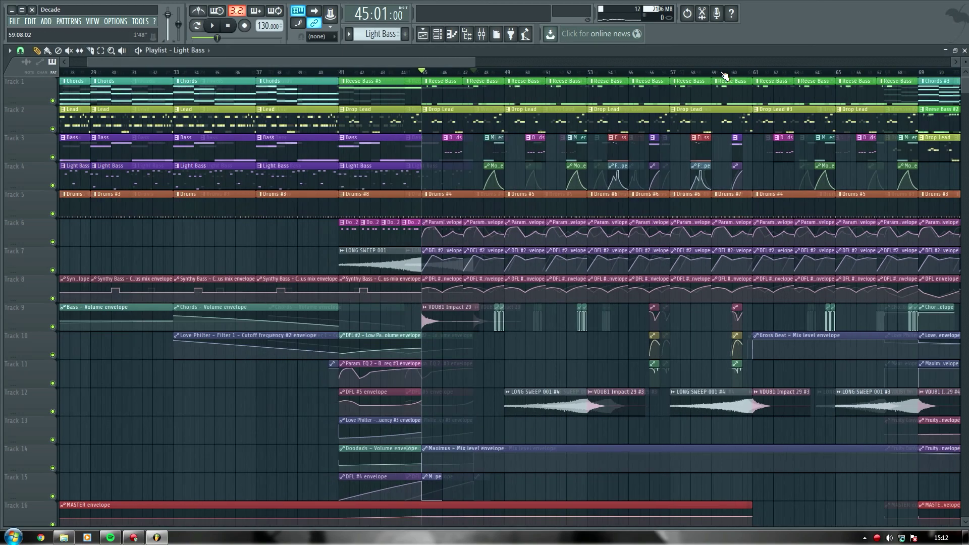
pyautogui.scroll(-5, 724, 76)
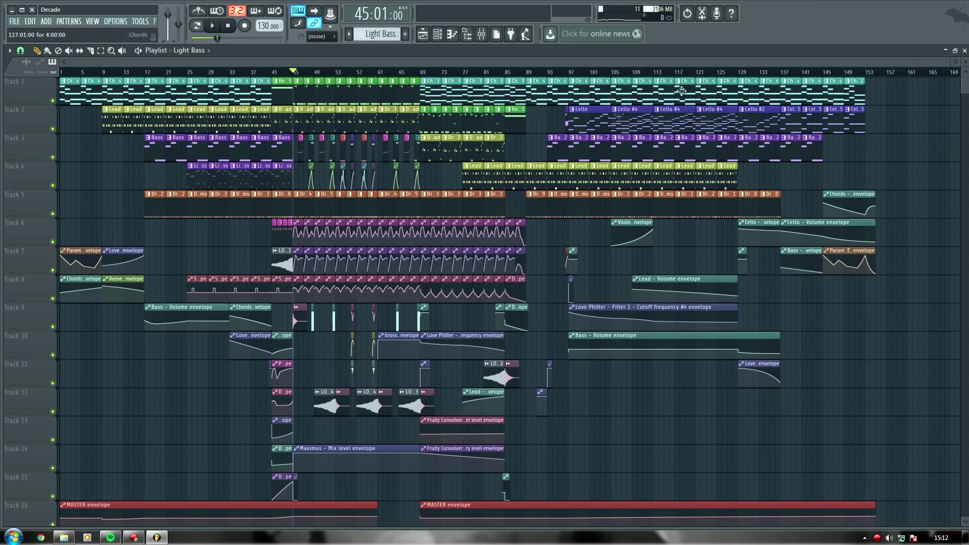